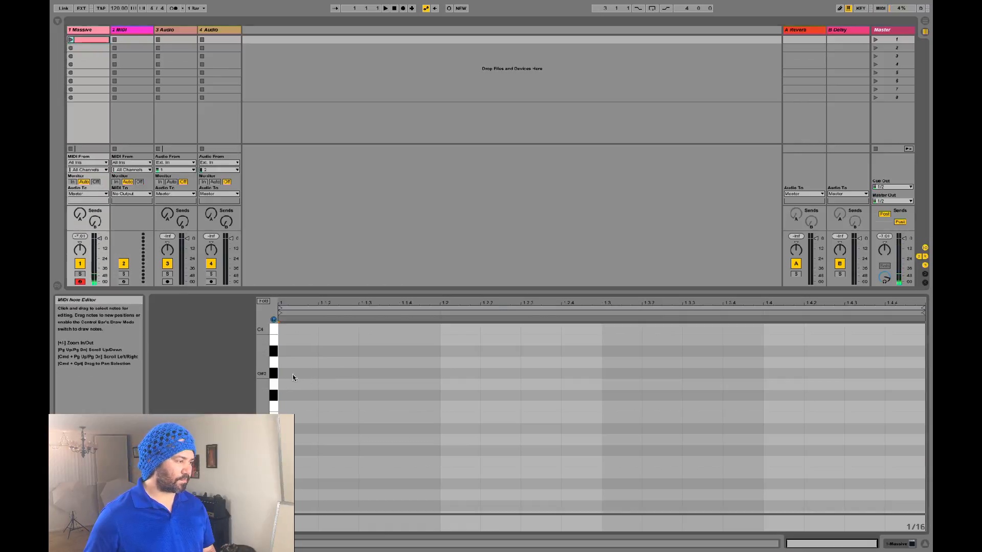
Step: Add a three-note chord to the Massive clip's piano roll
{"action": "scroll", "coordinate": [293, 375], "scroll_direction": "up", "scroll_amount": 2}
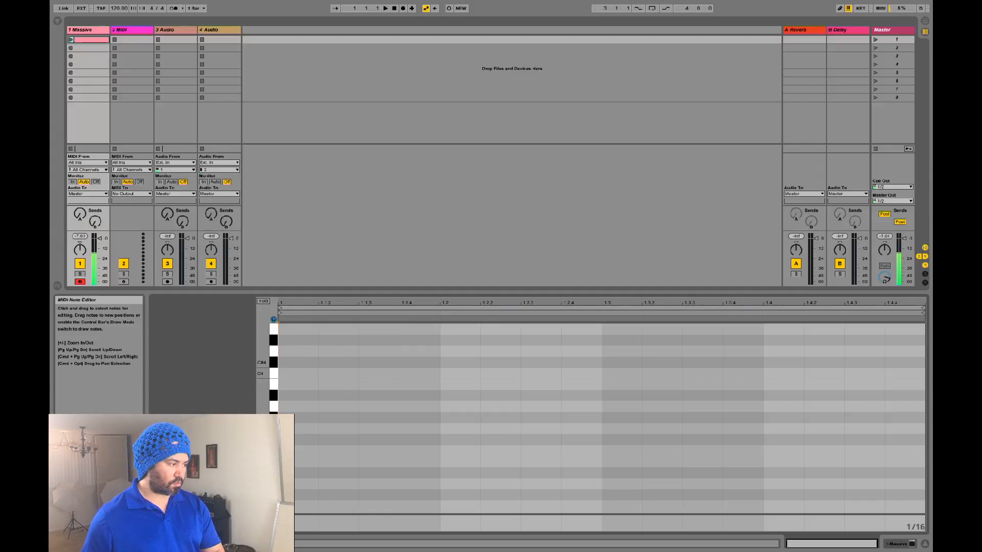
{"action": "double_click", "coordinate": [316, 506]}
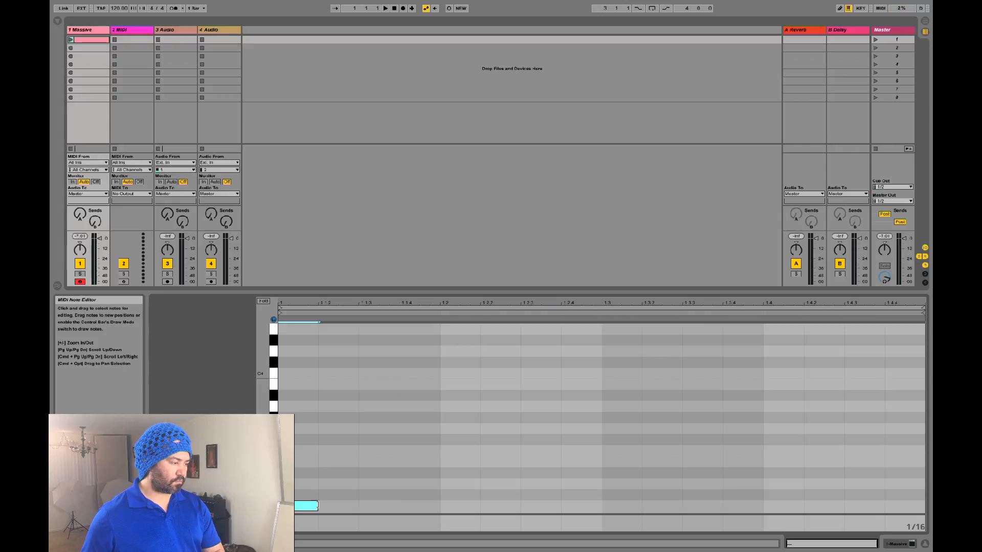
{"action": "left_click", "coordinate": [302, 504]}
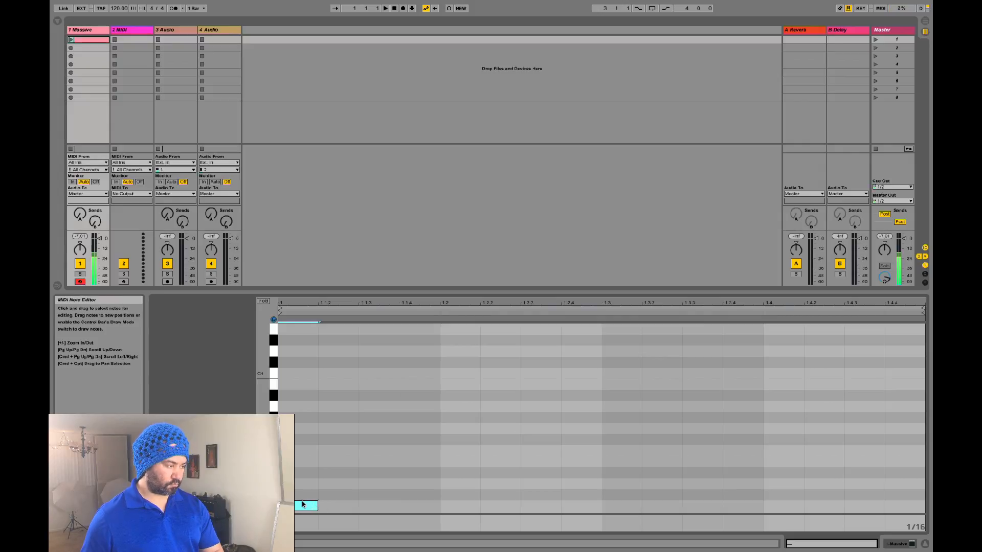
{"action": "double_click", "coordinate": [301, 473]}
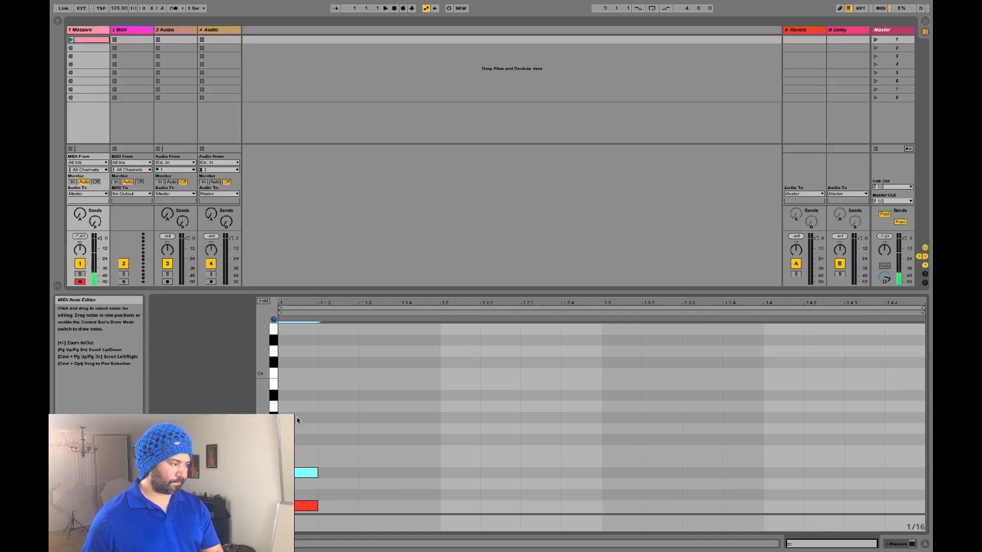
{"action": "double_click", "coordinate": [301, 428]}
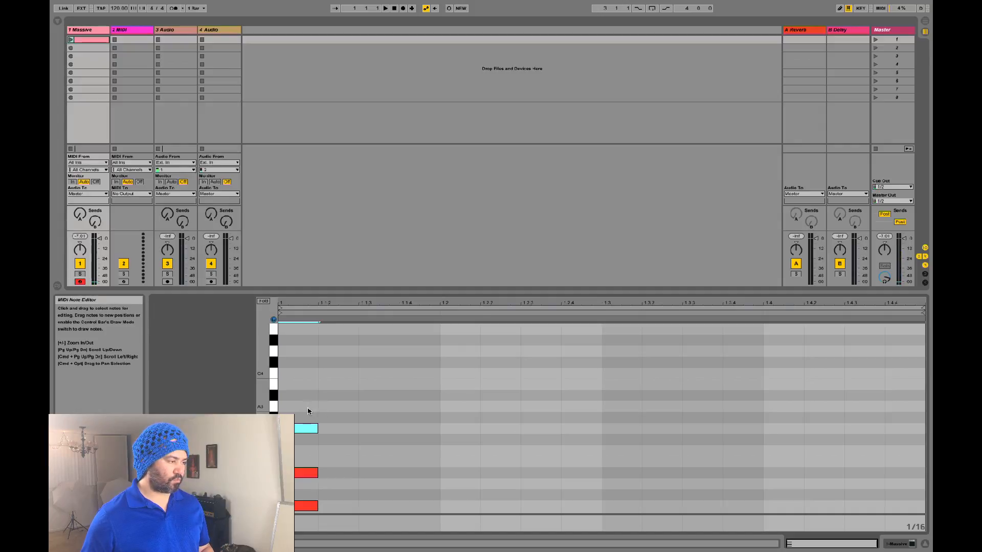
Step: Stretch all three chord notes to the clip's end and hide the detail view
{"action": "left_click", "coordinate": [310, 414]}
{"action": "left_click_drag", "start_coordinate": [310, 414], "coordinate": [318, 511]}
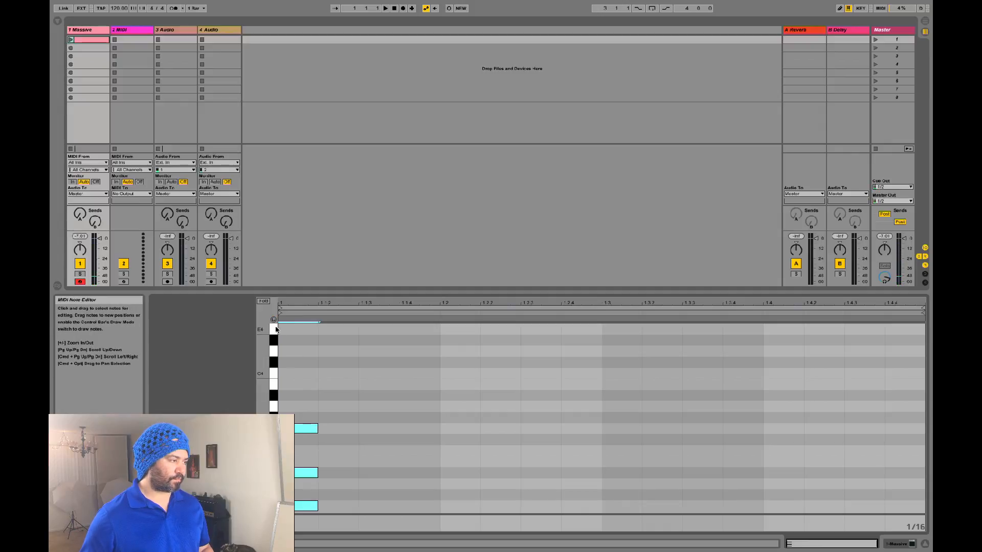
{"action": "left_click_drag", "start_coordinate": [317, 429], "coordinate": [921, 417]}
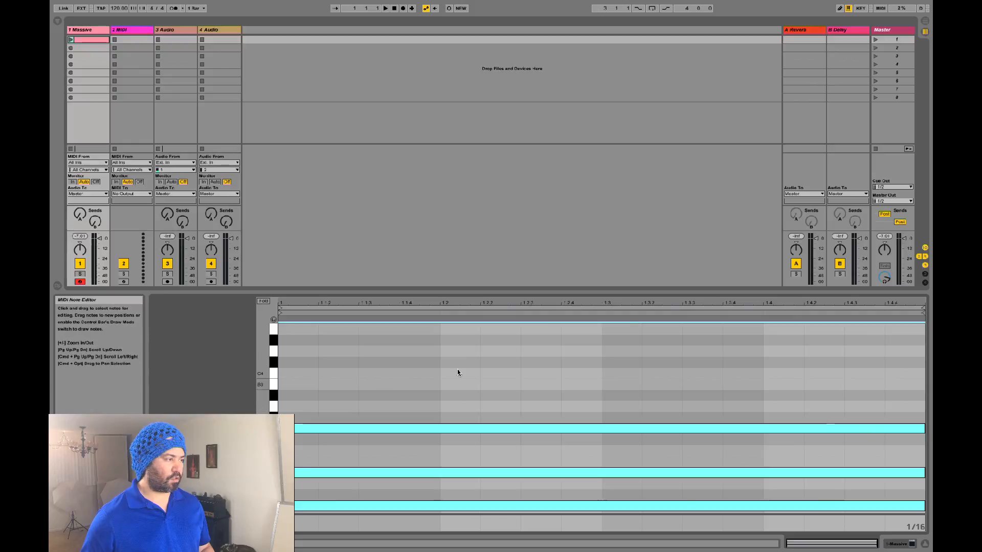
{"action": "key", "text": "super+alt+l"}
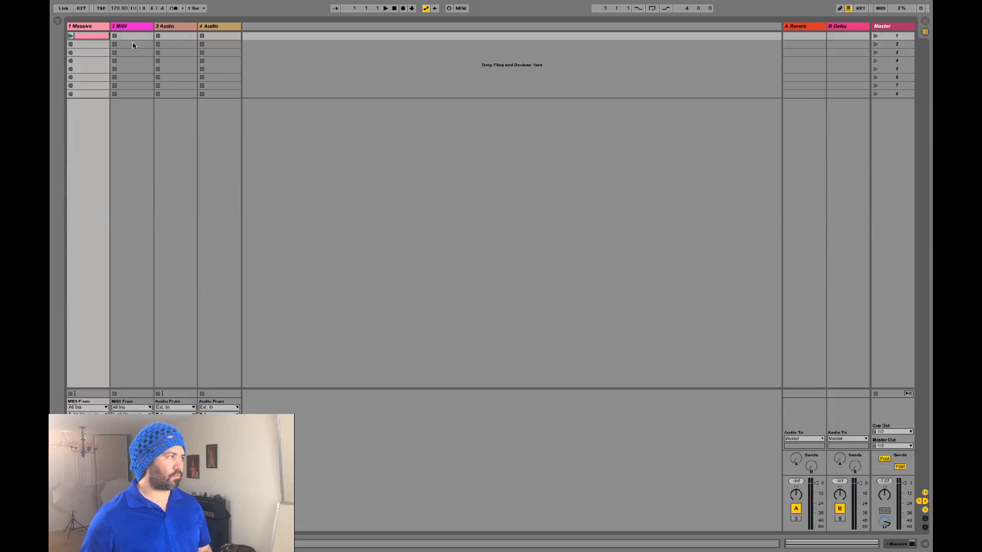
Step: Launch the chord clip, open and reposition the Massive editor, and show the 5 LFO tab
{"action": "left_click", "coordinate": [71, 35]}
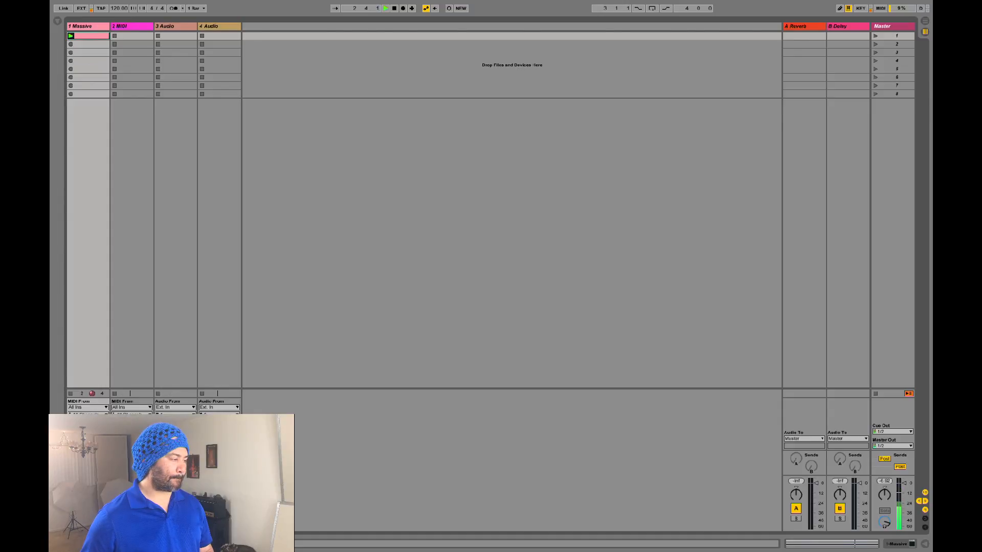
{"action": "double_click", "coordinate": [97, 37]}
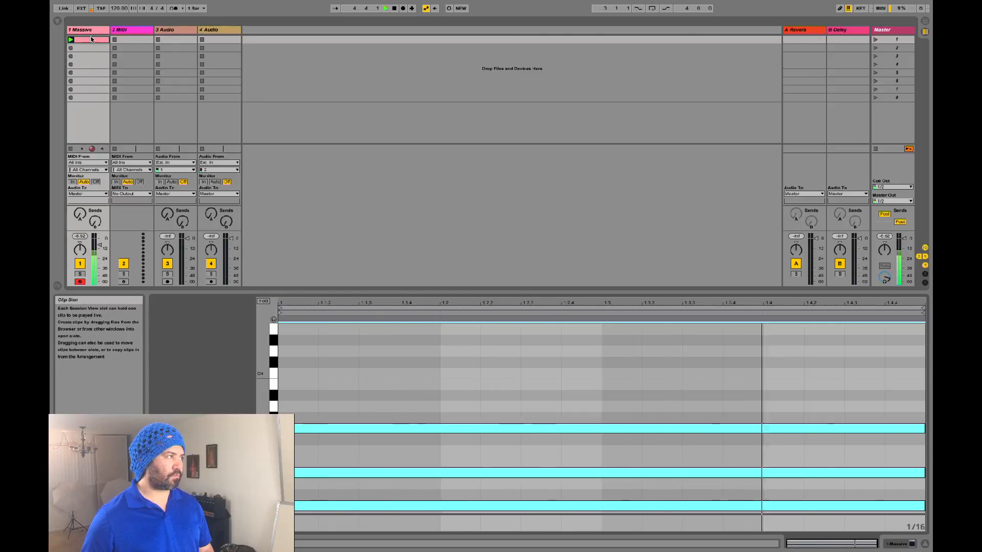
{"action": "double_click", "coordinate": [89, 29]}
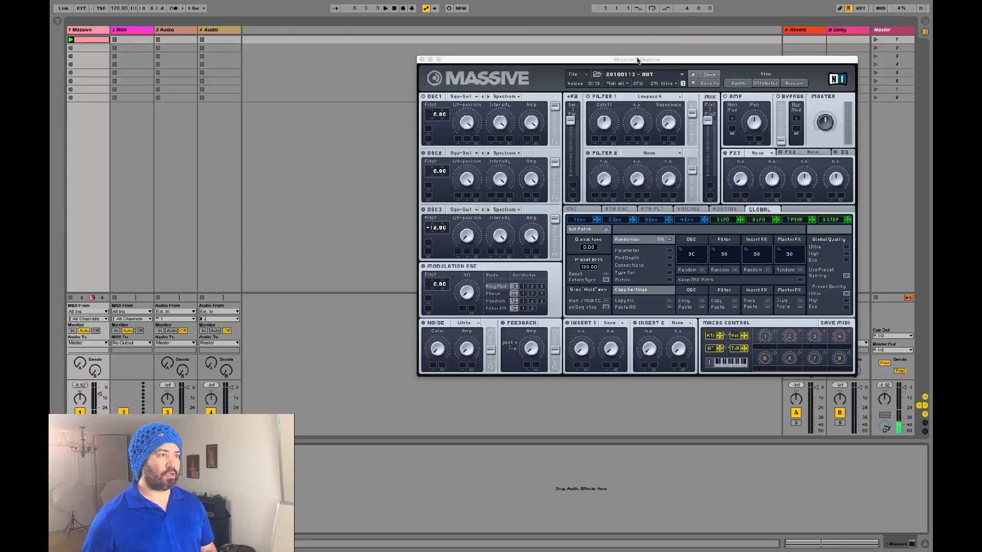
{"action": "left_click_drag", "start_coordinate": [638, 61], "coordinate": [586, 78]}
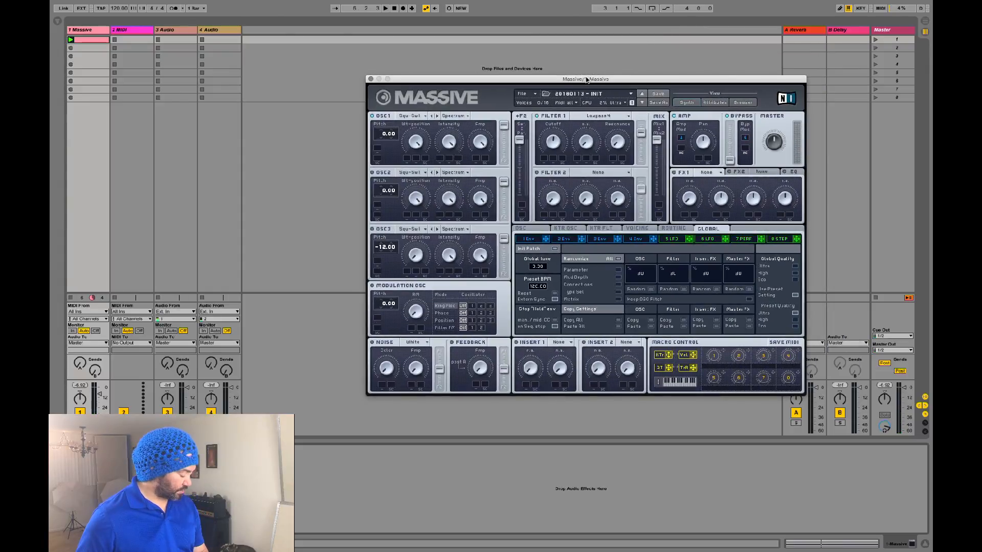
{"action": "left_click_drag", "start_coordinate": [567, 85], "coordinate": [533, 99]}
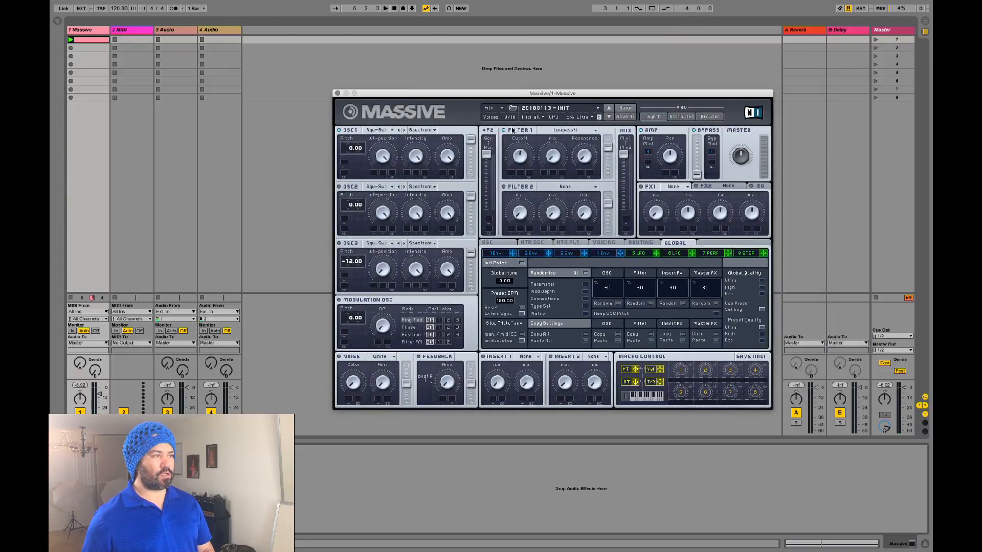
{"action": "left_click", "coordinate": [639, 253]}
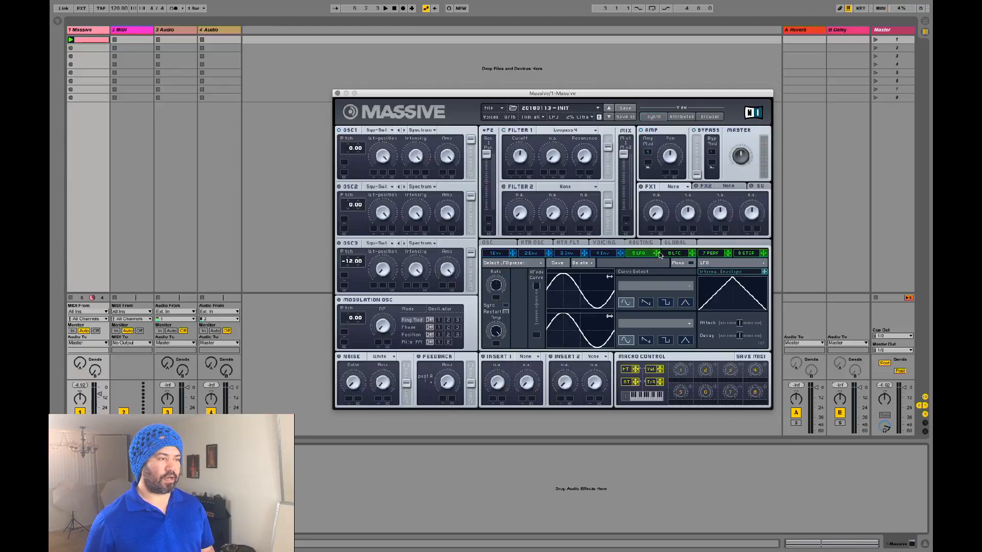
Step: Assign the fifth LFO to a modulation slot and audition it while raising its rate
{"action": "left_click_drag", "start_coordinate": [656, 256], "coordinate": [648, 162]}
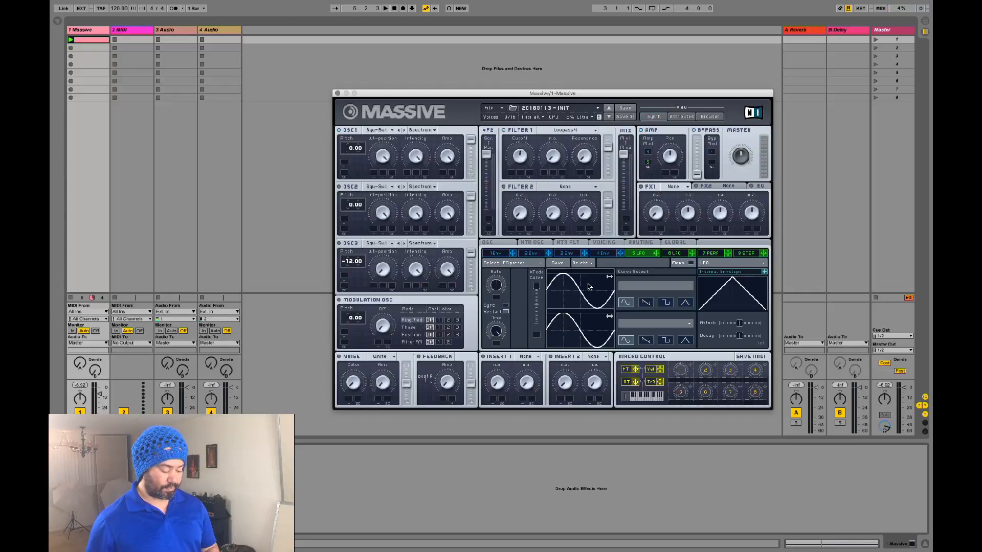
{"action": "key", "text": "space"}
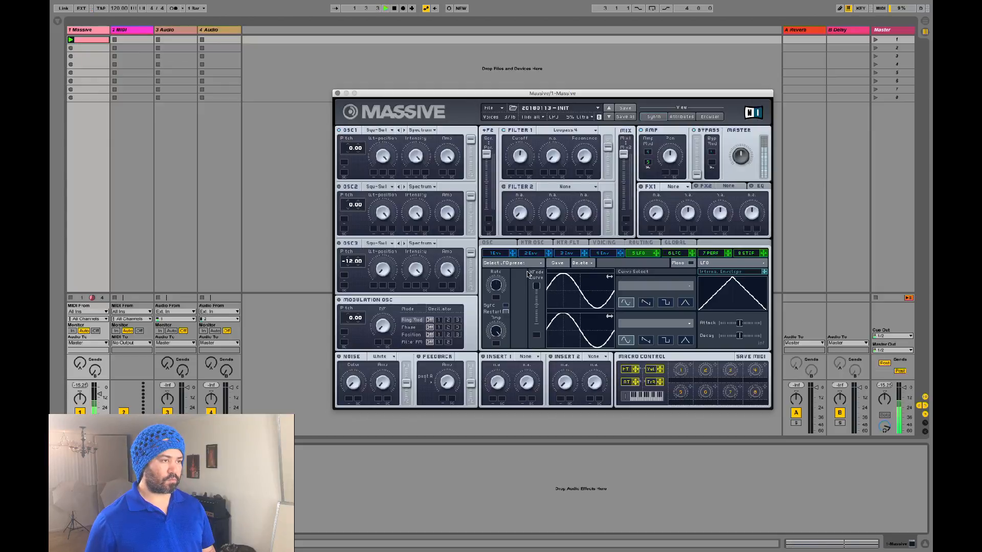
{"action": "key", "text": "space"}
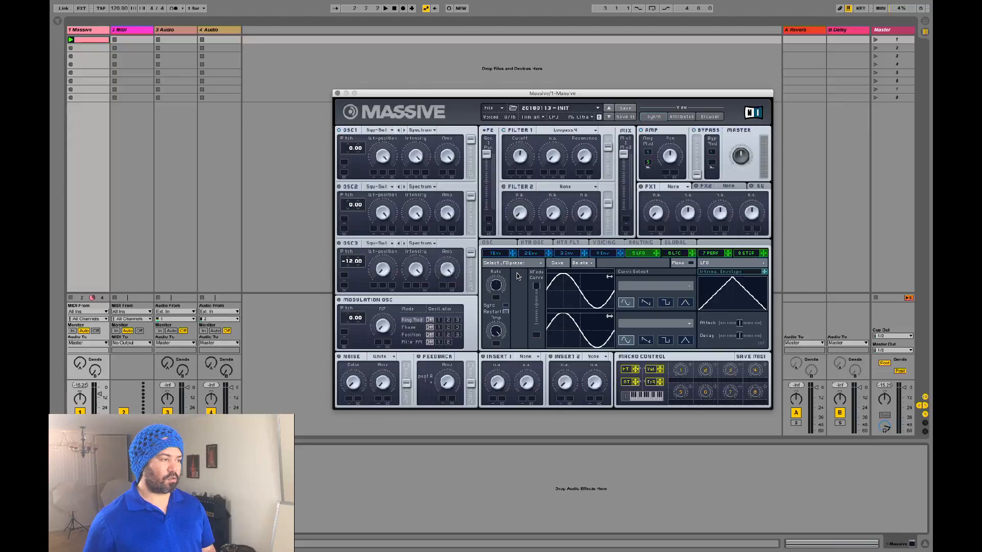
{"action": "key", "text": "space"}
{"action": "mouse_move", "coordinate": [495, 287]}
{"action": "left_mouse_down"}
{"action": "mouse_move", "coordinate": [502, 261]}
{"action": "mouse_move", "coordinate": [488, 299]}
{"action": "mouse_move", "coordinate": [496, 275]}
{"action": "left_mouse_up"}
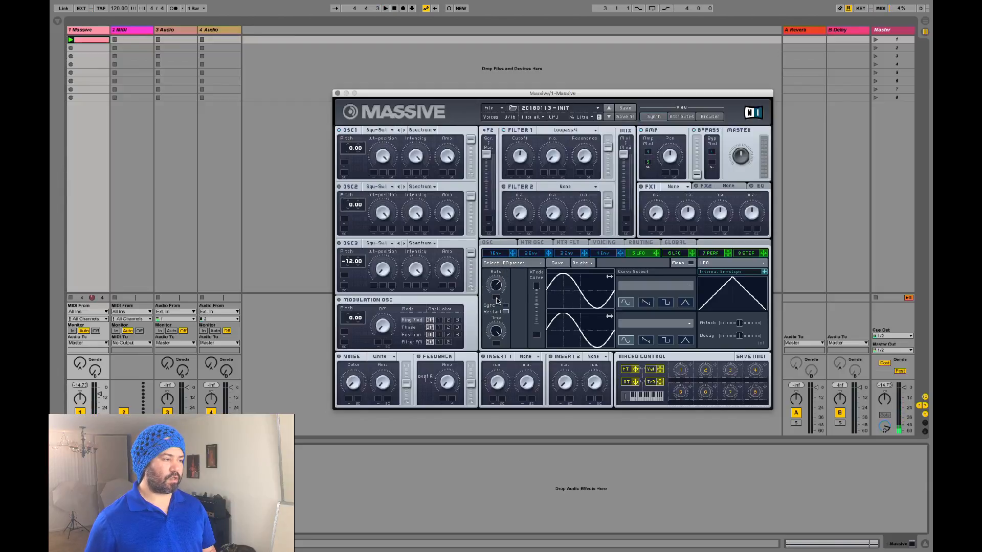
Step: Sync LFO 5 to tempo at a 1/4 ratio with the metronome on
{"action": "left_click", "coordinate": [506, 304]}
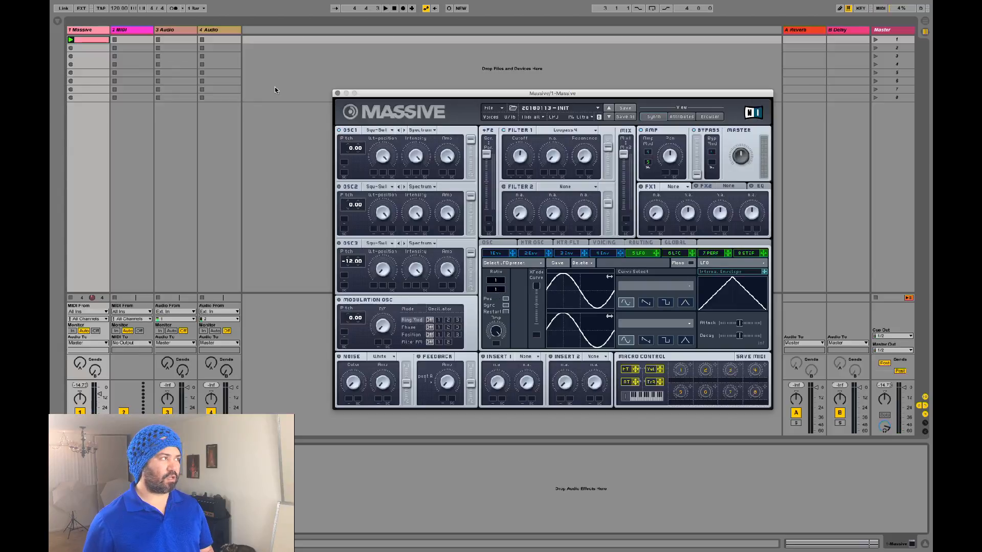
{"action": "left_click", "coordinate": [179, 8]}
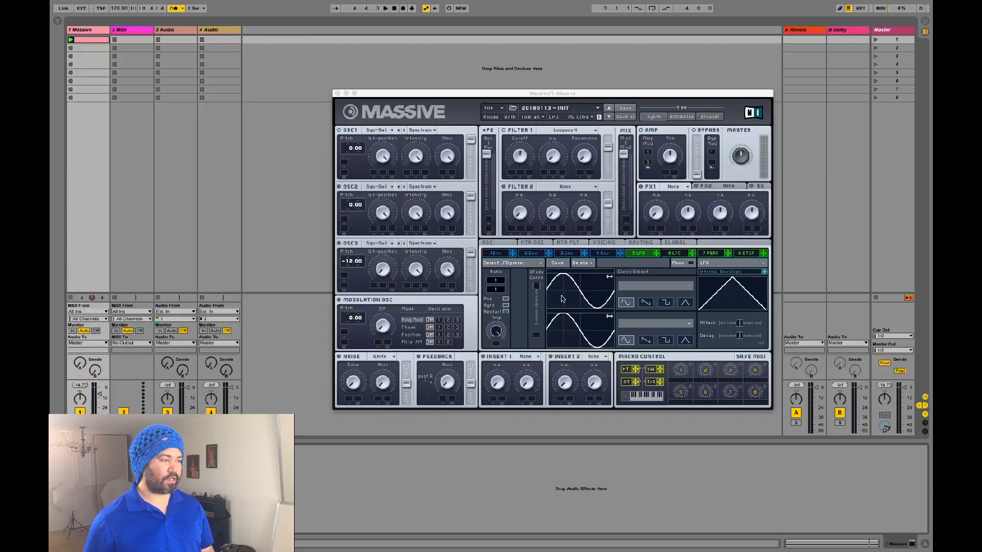
{"action": "key", "text": "space"}
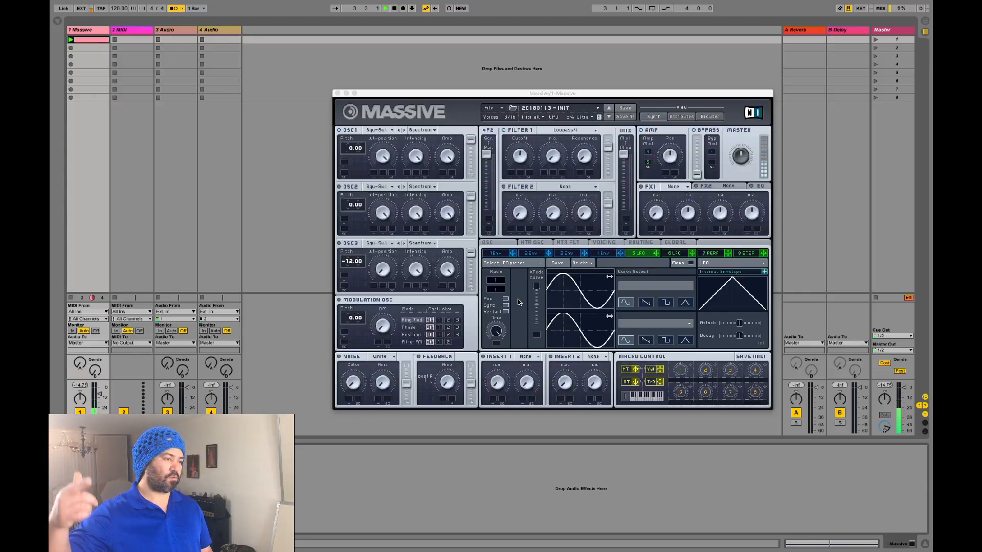
{"action": "key", "text": "space"}
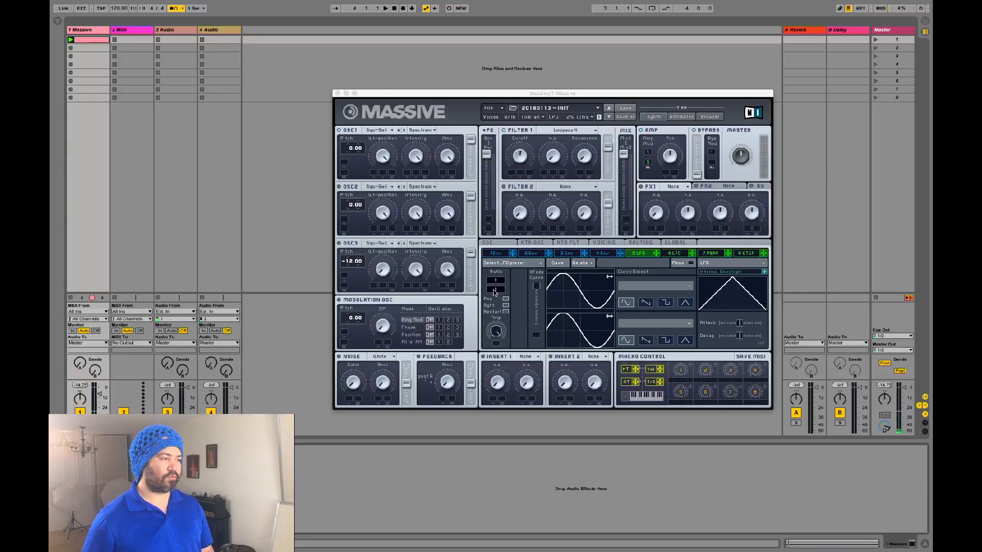
{"action": "left_click_drag", "start_coordinate": [494, 291], "coordinate": [503, 277]}
{"action": "key", "text": "space"}
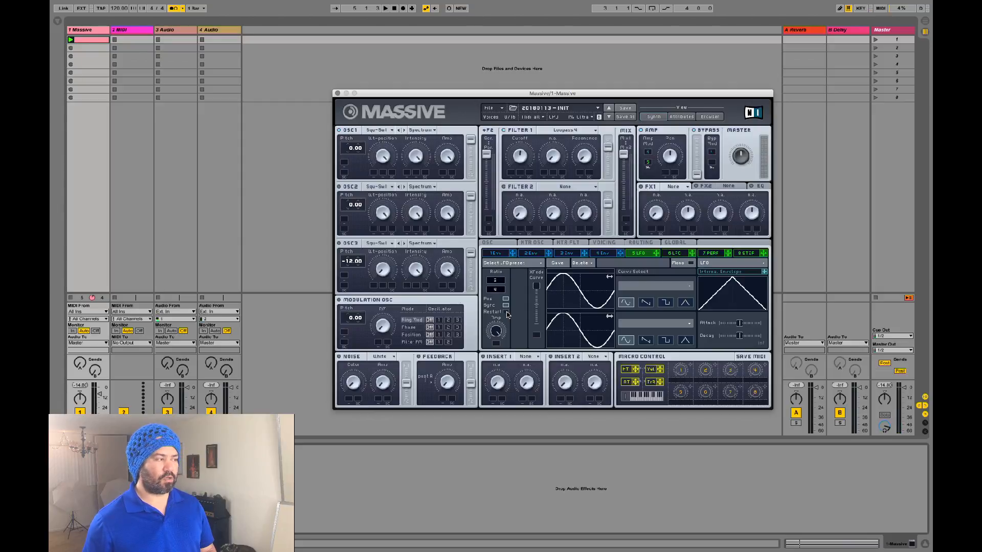
{"action": "double_click", "coordinate": [92, 45]}
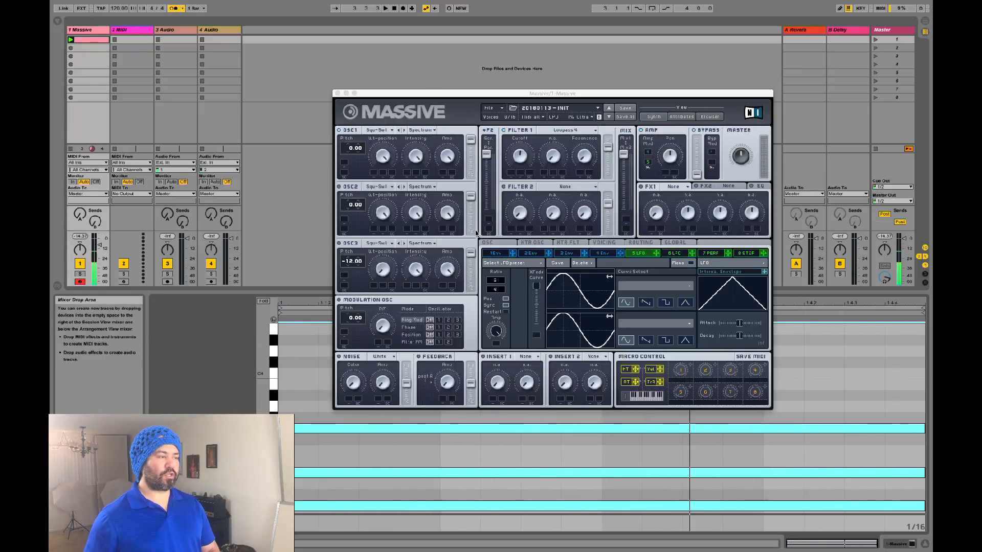
Step: Drag the chord clip into the Arrangement View and play it back there
{"action": "key", "text": "space"}
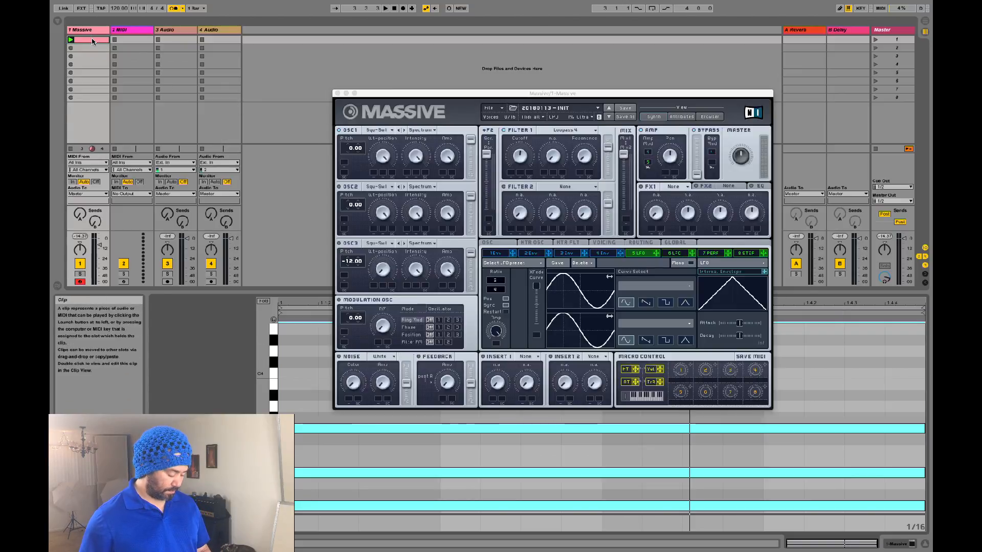
{"action": "left_click_drag", "start_coordinate": [92, 39], "coordinate": [372, 60]}
{"action": "key", "text": "Tab"}
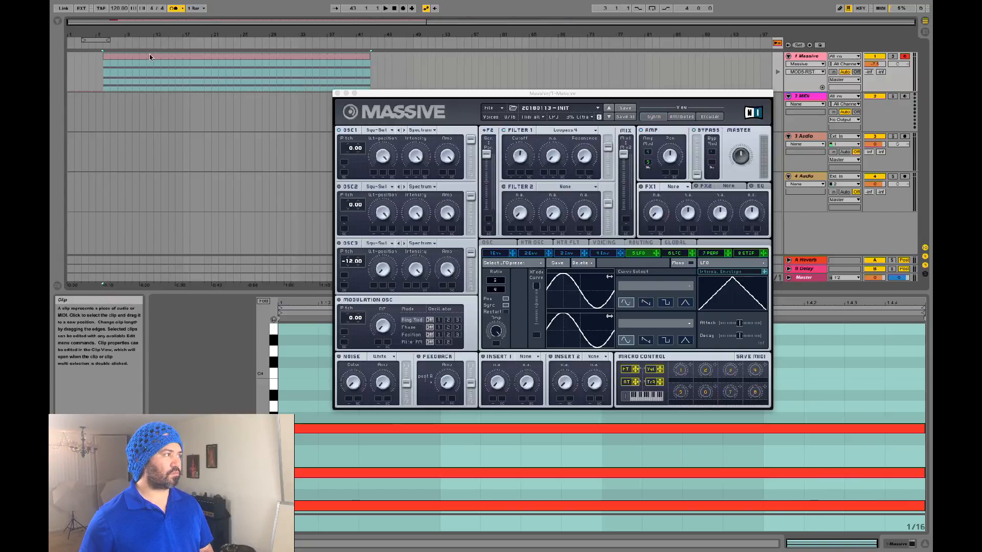
{"action": "key", "text": "space"}
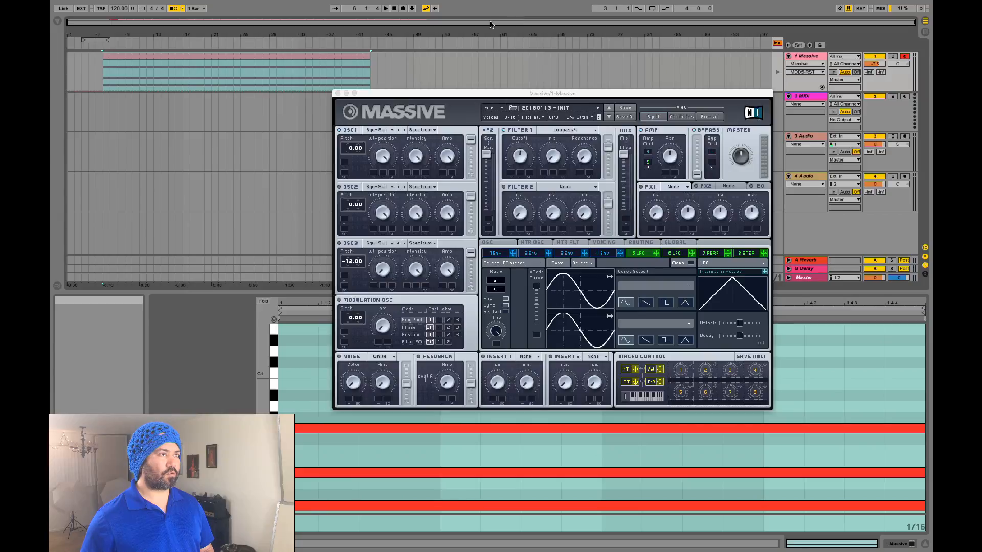
{"action": "left_click", "coordinate": [778, 44]}
{"action": "key", "text": "space"}
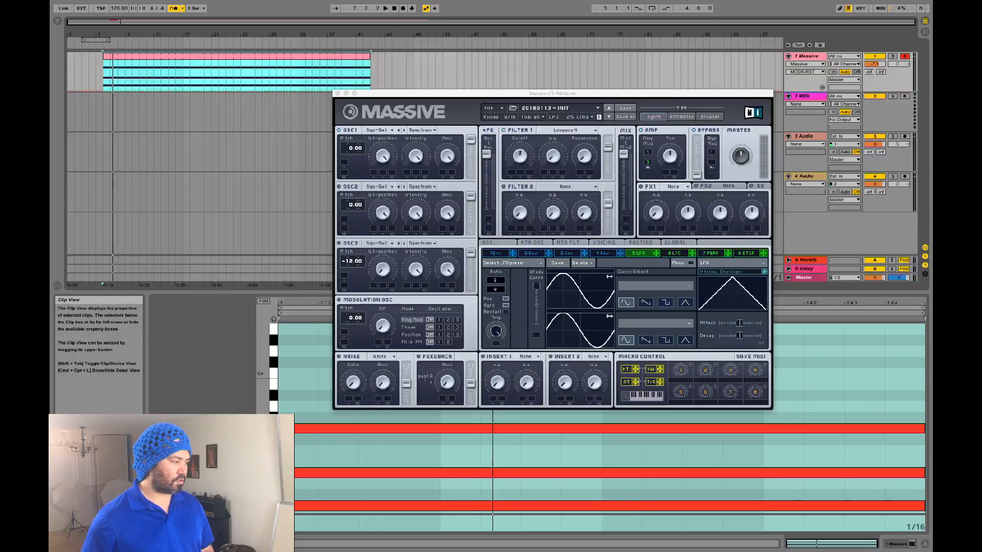
Step: Lengthen the clip loop to 8 bars and adjust the loop brace
{"action": "left_click_drag", "start_coordinate": [231, 522], "coordinate": [231, 429]}
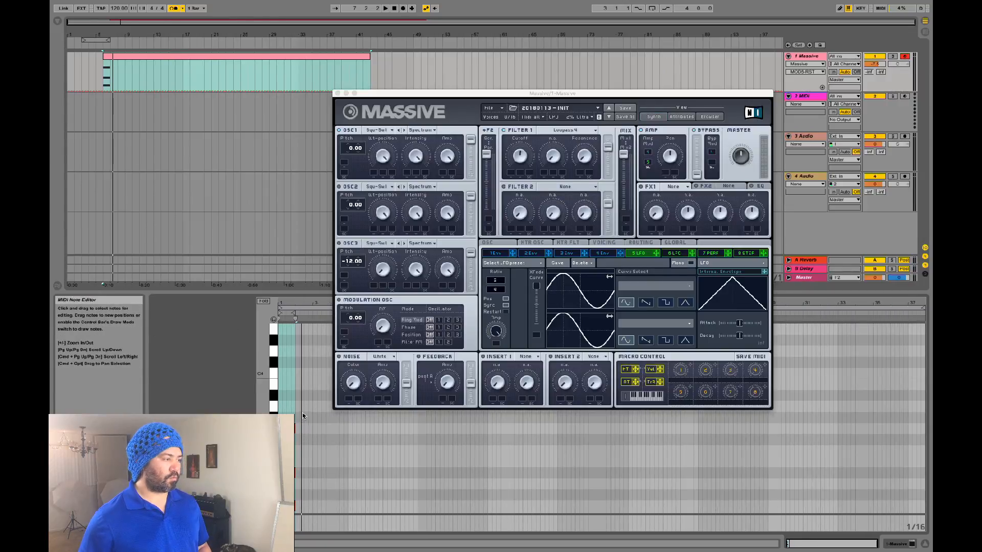
{"action": "left_click_drag", "start_coordinate": [303, 413], "coordinate": [925, 492]}
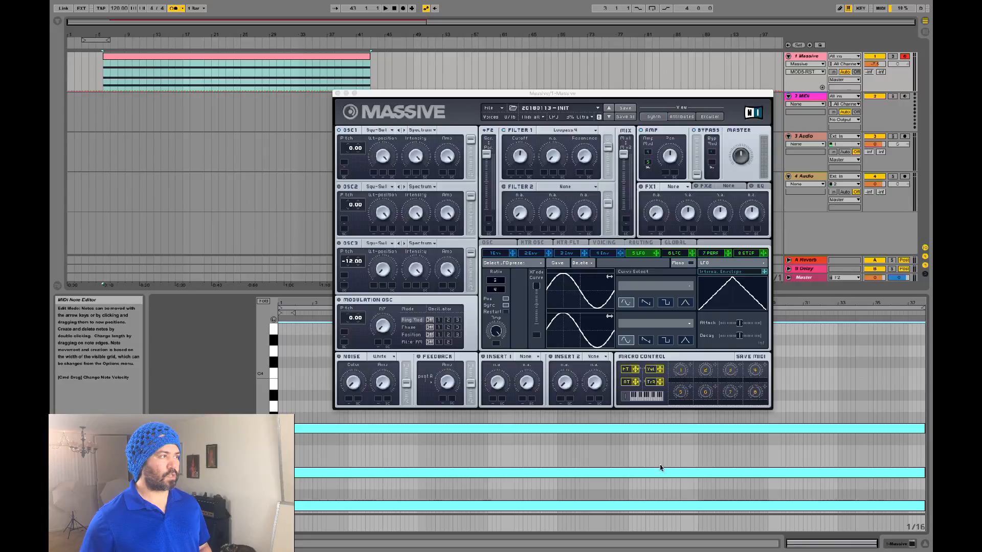
{"action": "left_click_drag", "start_coordinate": [92, 38], "coordinate": [370, 39]}
{"action": "key", "text": "space"}
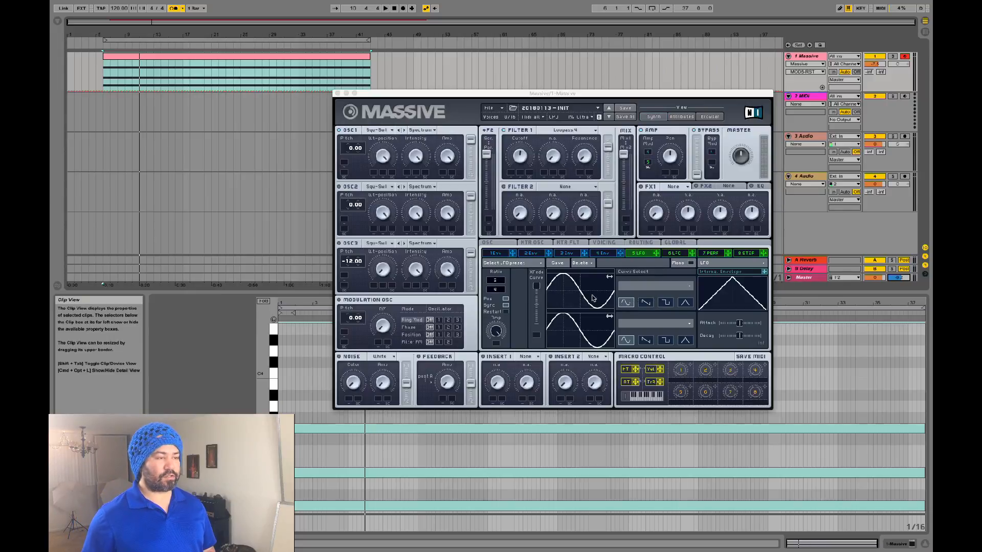
Step: Give LFO 5 a saw curve at a 1/16 ratio with lowered amplitude
{"action": "left_click", "coordinate": [646, 303]}
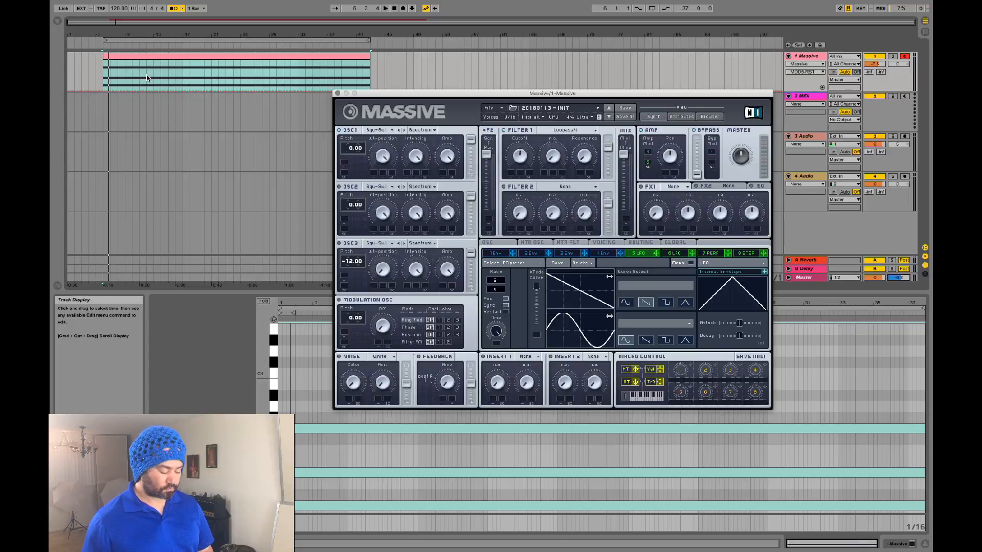
{"action": "key", "text": "space"}
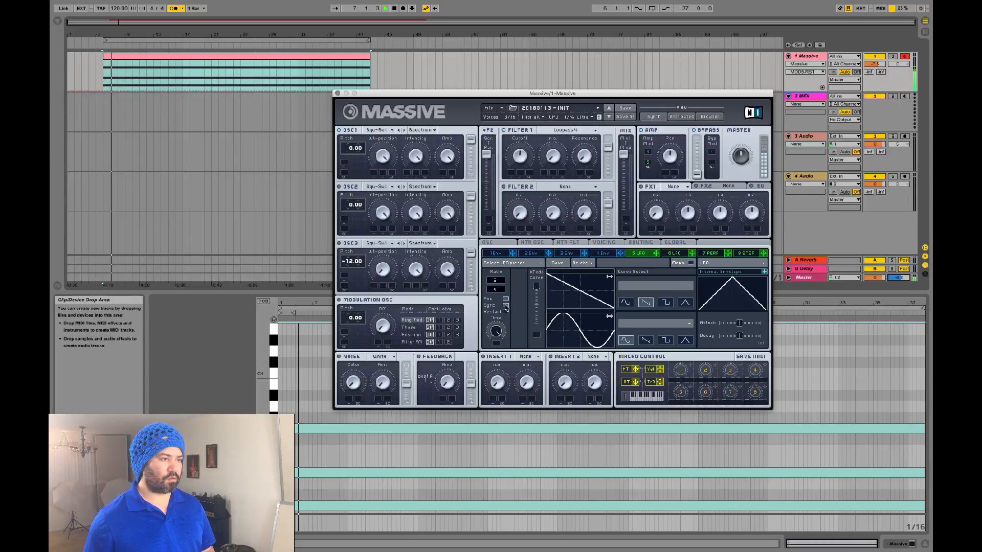
{"action": "left_click_drag", "start_coordinate": [494, 333], "coordinate": [484, 371]}
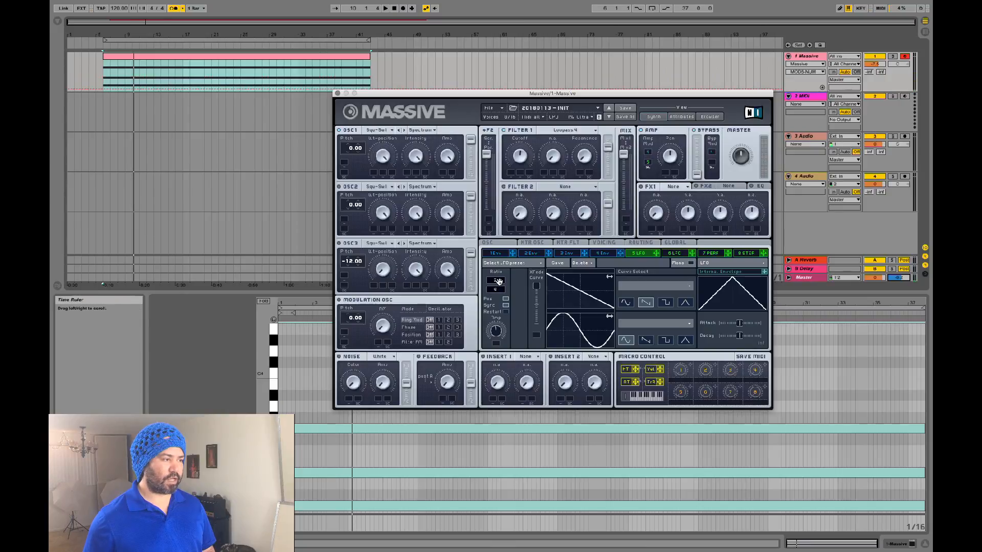
{"action": "left_click_drag", "start_coordinate": [502, 279], "coordinate": [502, 284]}
{"action": "key", "text": "space"}
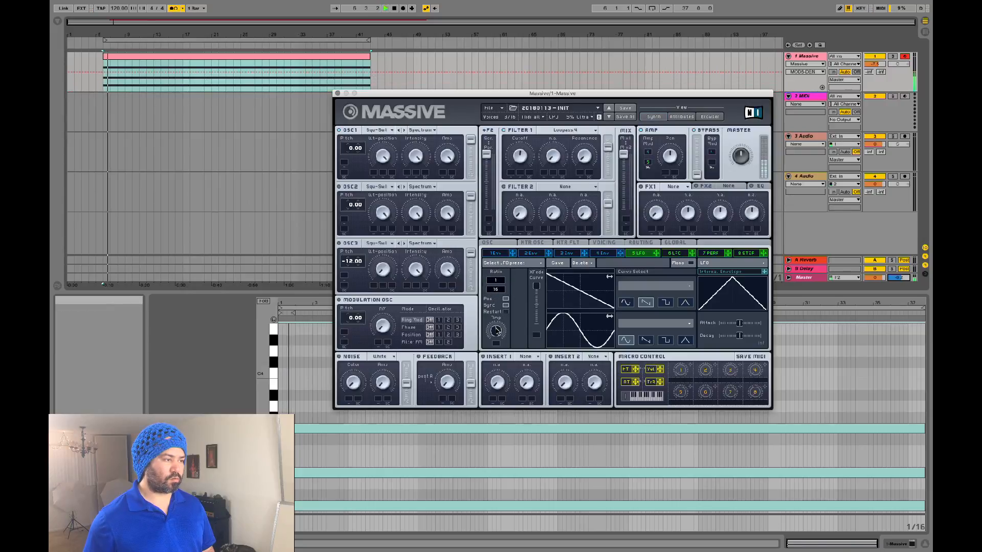
{"action": "left_click_drag", "start_coordinate": [496, 334], "coordinate": [495, 343]}
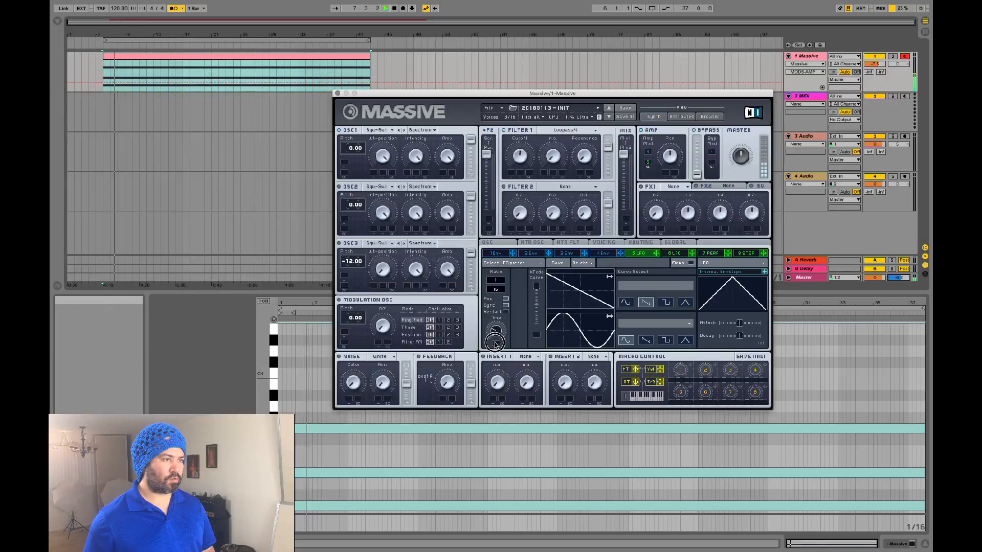
{"action": "key", "text": "space"}
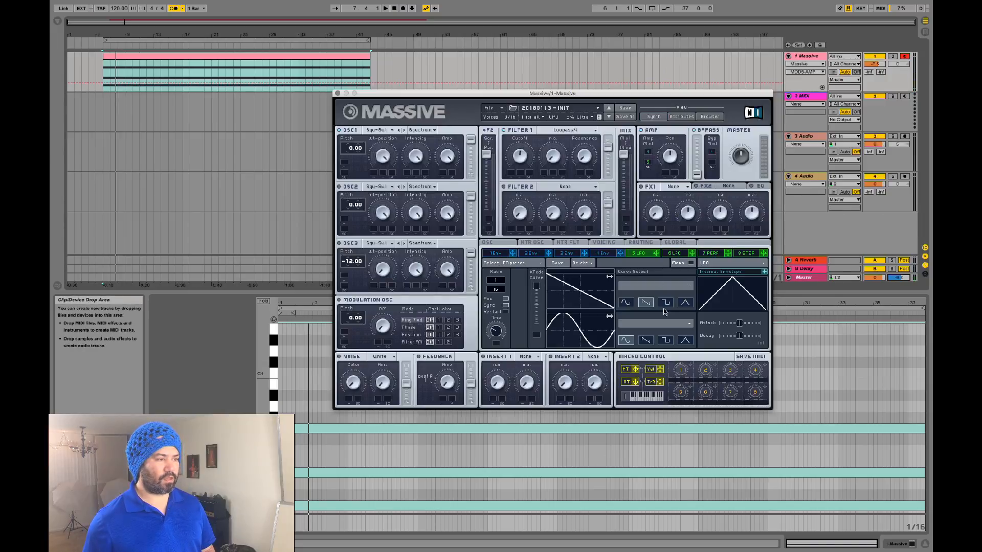
Step: Switch the LFO curve to a triangle and lower its amplitude while listening
{"action": "left_click", "coordinate": [686, 303]}
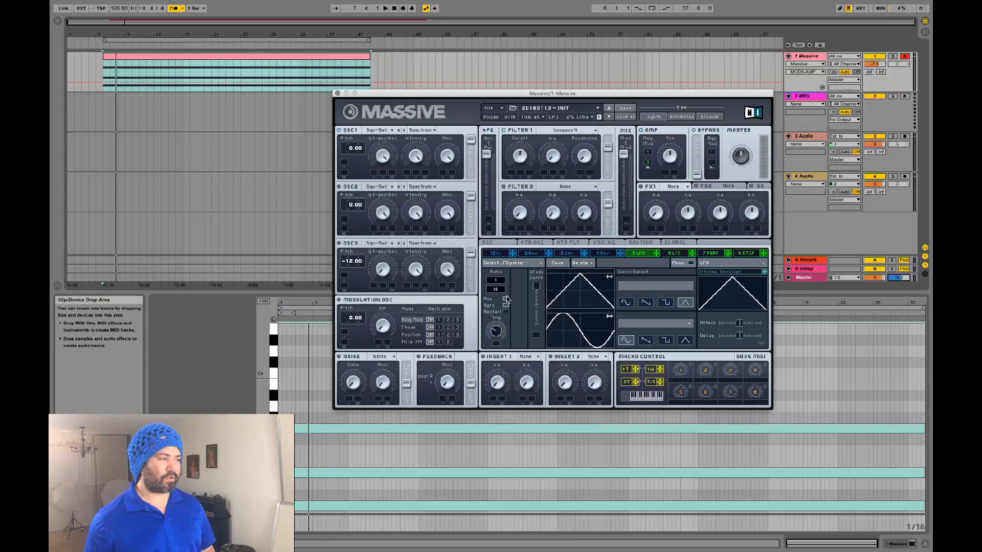
{"action": "key", "text": "space"}
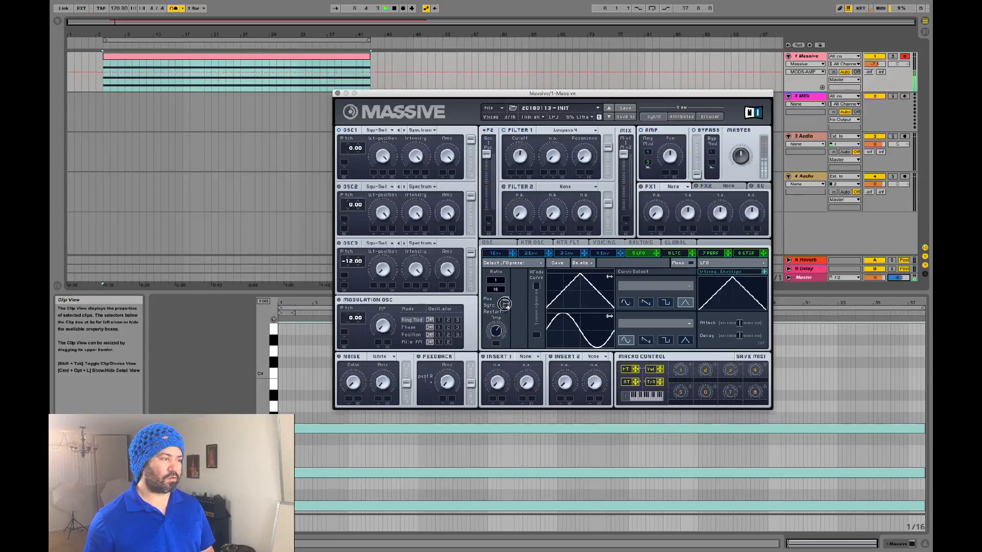
{"action": "left_click_drag", "start_coordinate": [511, 275], "coordinate": [500, 305]}
{"action": "key", "text": "space"}
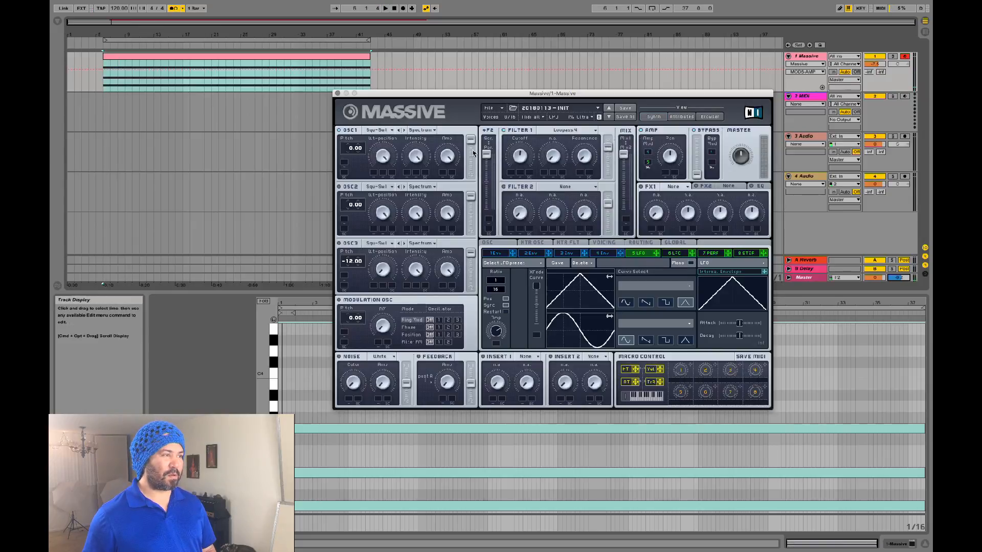
Step: Reload 20180113 - Init from Recent Files, then drag LFO 5 onto OSC1's Pitch slot
{"action": "left_click", "coordinate": [506, 109]}
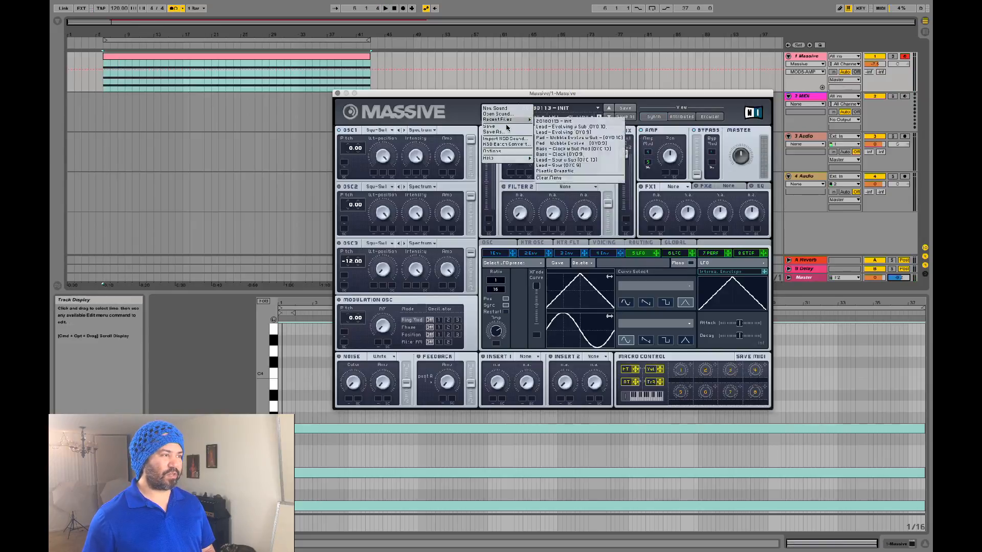
{"action": "mouse_move", "coordinate": [523, 121]}
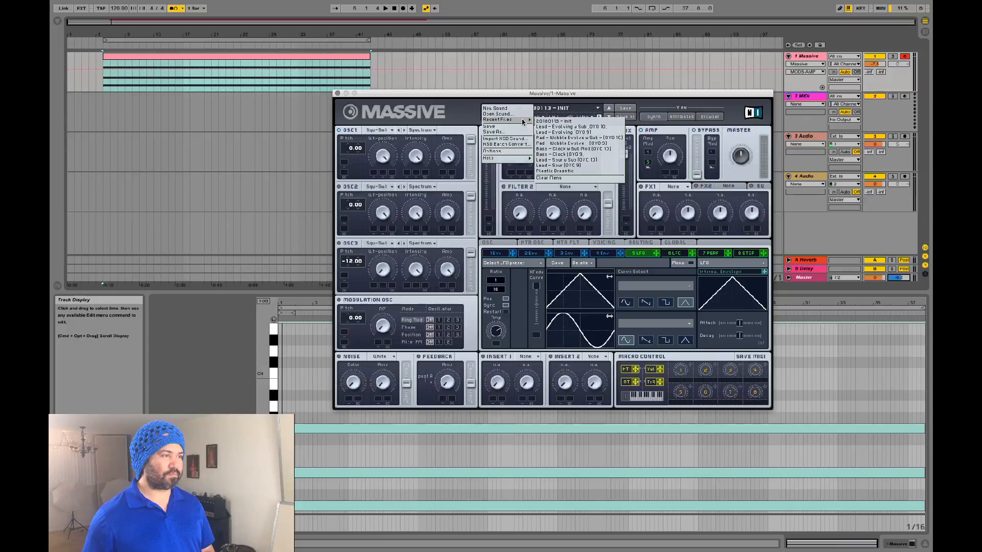
{"action": "left_click", "coordinate": [552, 121]}
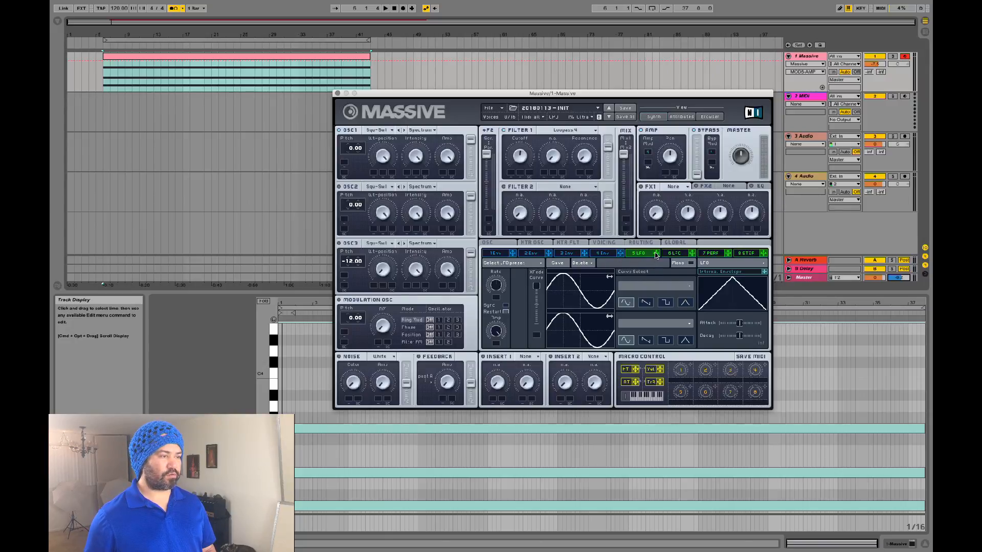
{"action": "left_click_drag", "start_coordinate": [657, 254], "coordinate": [345, 163]}
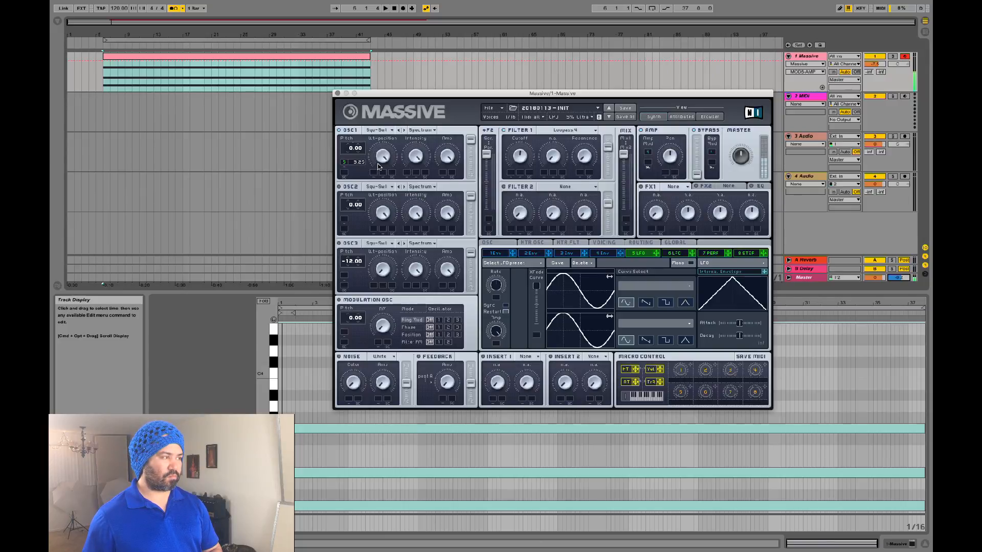
Step: Turn off OSC1's pitch modulation, reassign LFO 5 to it, and choose the square curve
{"action": "right_click", "coordinate": [345, 164]}
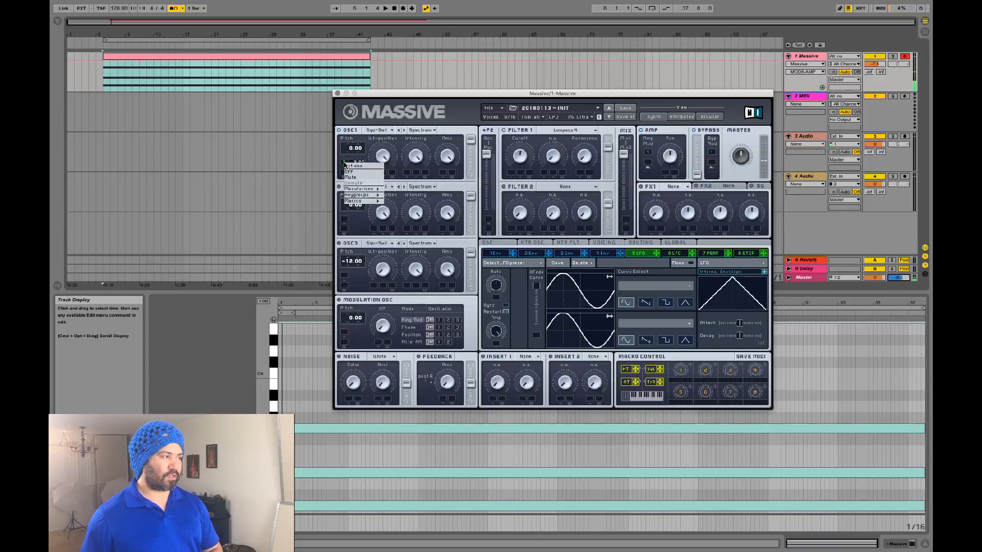
{"action": "left_click", "coordinate": [352, 173]}
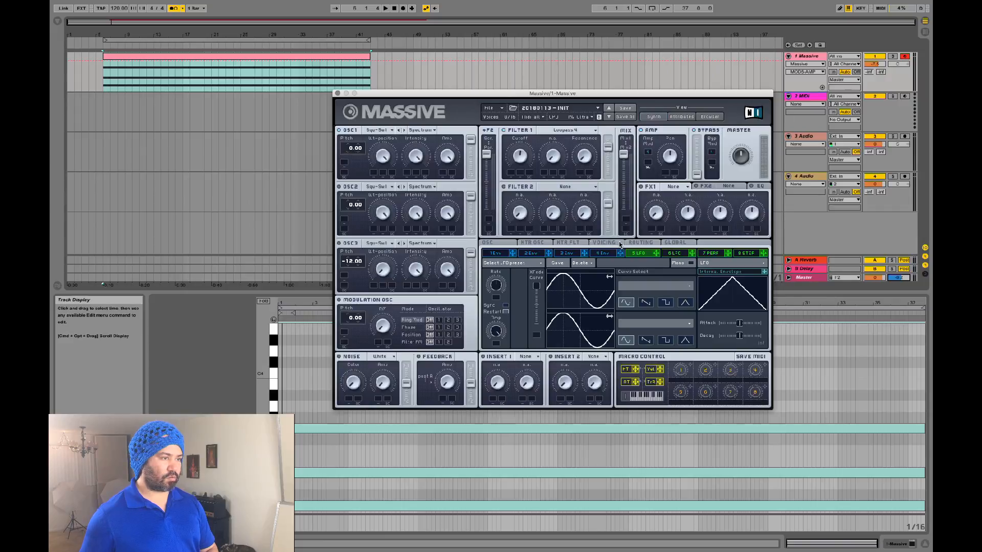
{"action": "left_click_drag", "start_coordinate": [655, 255], "coordinate": [370, 175]}
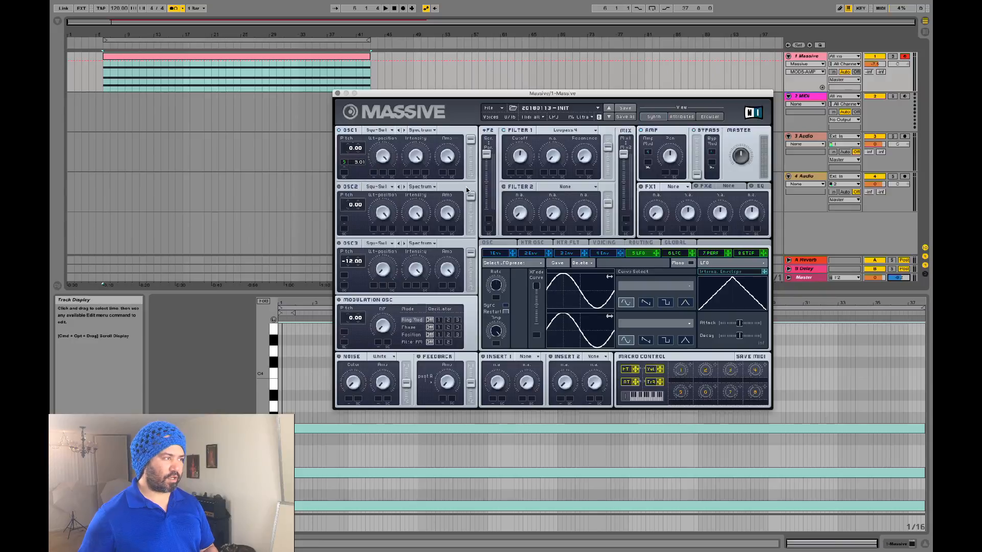
{"action": "left_click", "coordinate": [667, 303]}
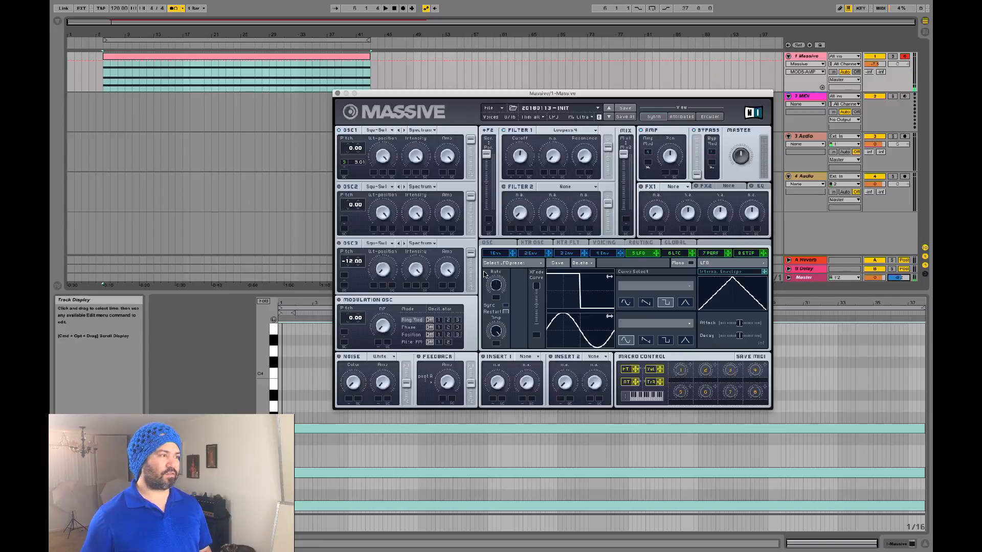
Step: Audition the square LFO during playback, then switch the curve to sine
{"action": "key", "text": "space"}
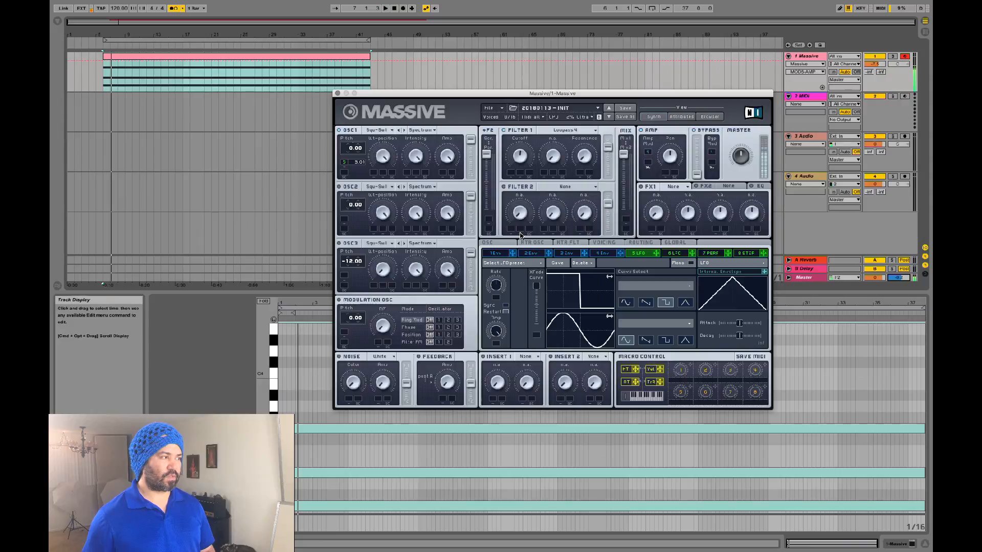
{"action": "key", "text": "space"}
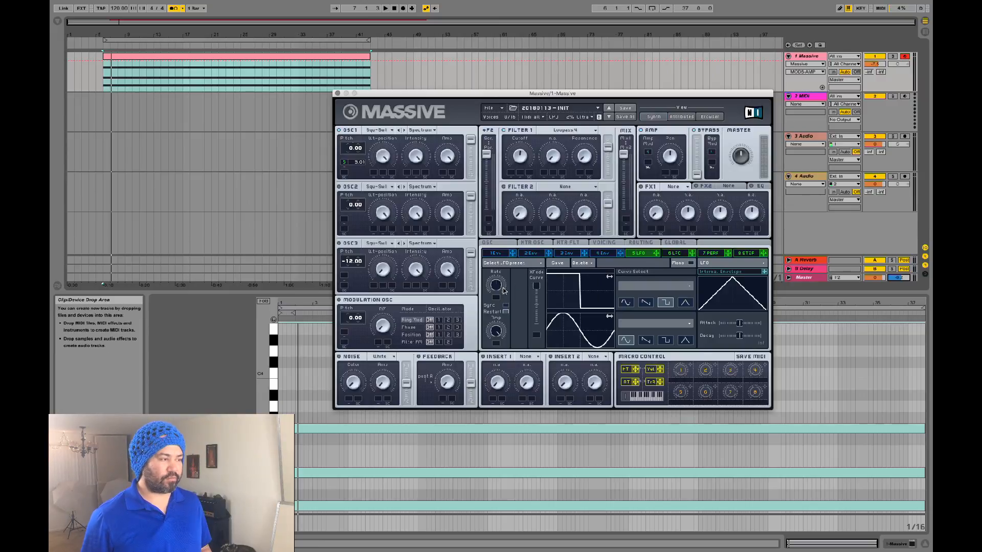
{"action": "key", "text": "space"}
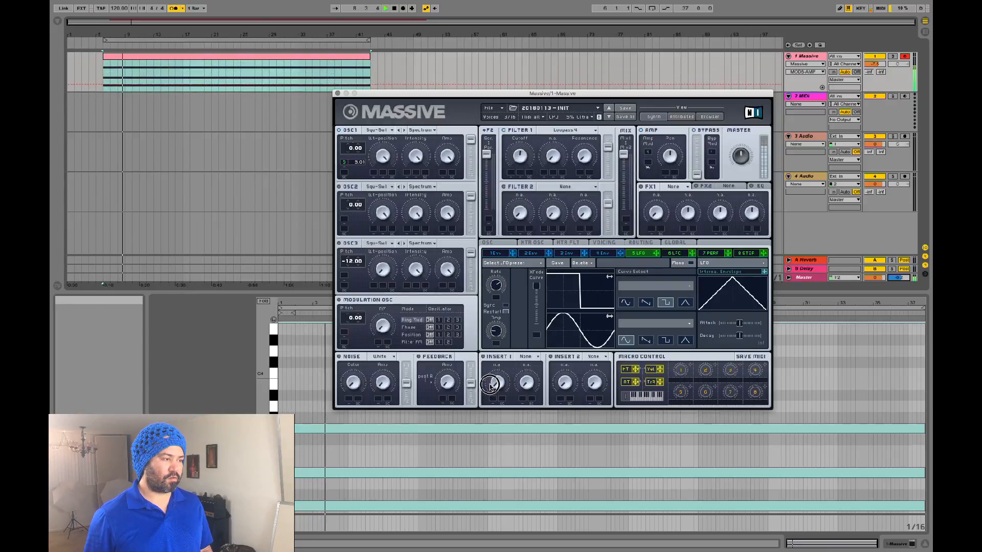
{"action": "key", "text": "space"}
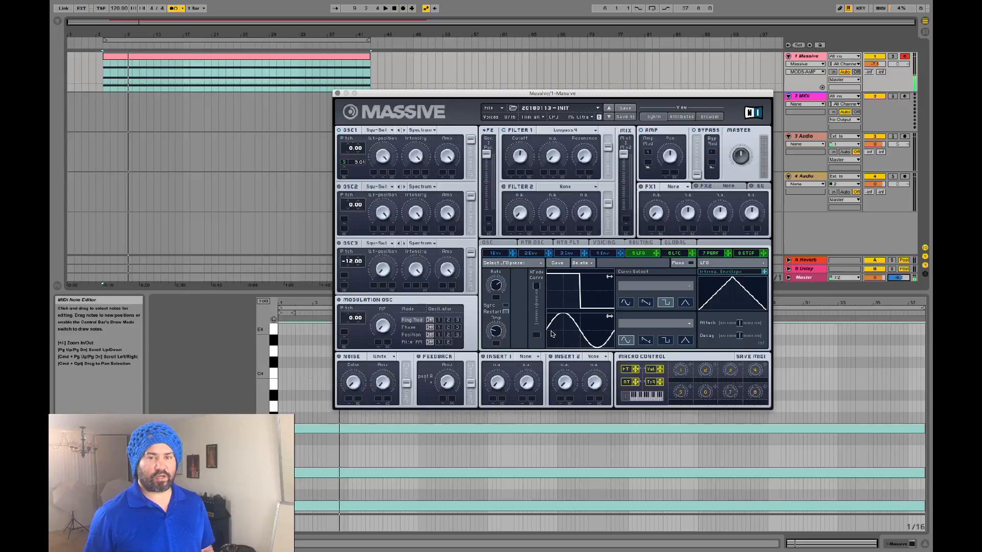
{"action": "key", "text": "space"}
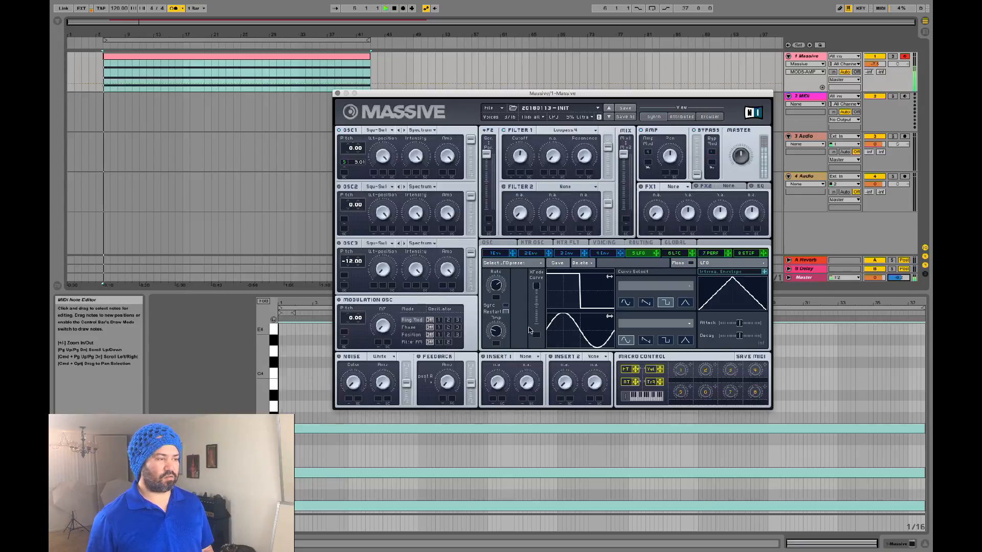
{"action": "left_click", "coordinate": [629, 303]}
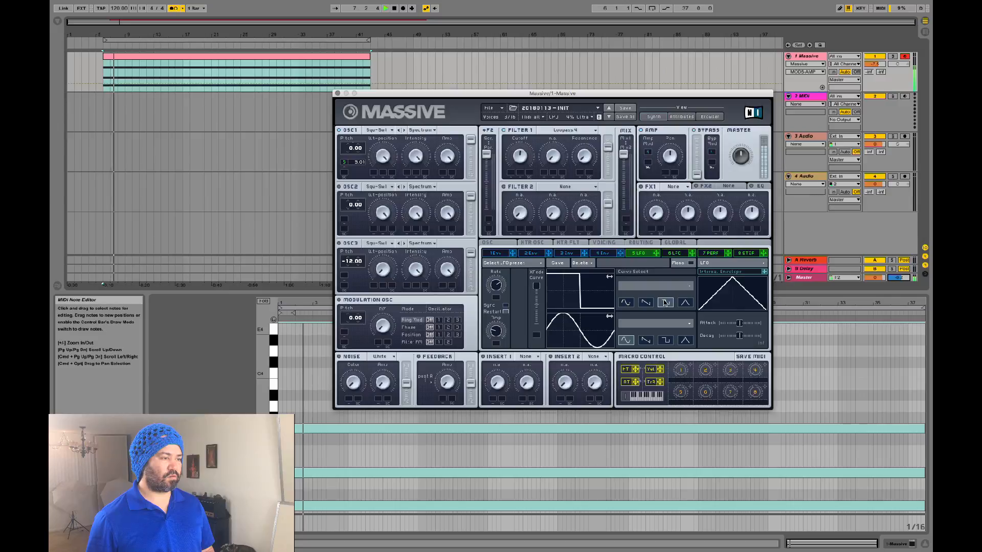
{"action": "key", "text": "space"}
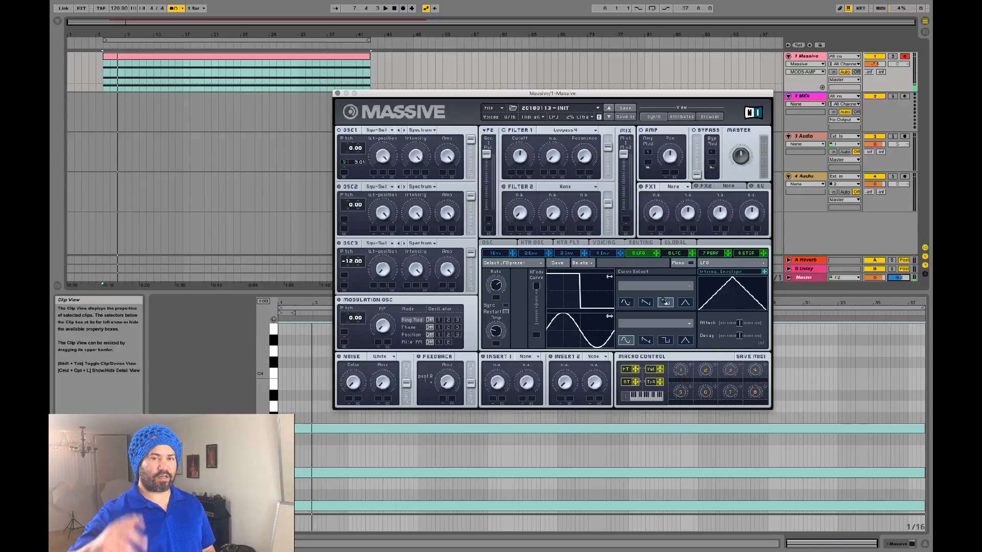
Step: Alternate the LFO curve between sine and triangle while playing, ending on sine
{"action": "left_click", "coordinate": [625, 303]}
{"action": "key", "text": "space"}
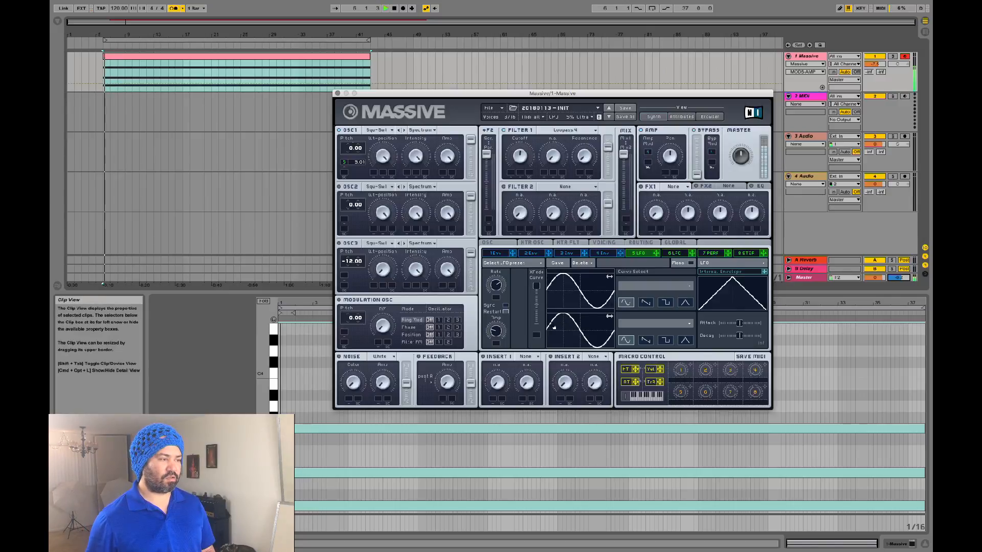
{"action": "left_click", "coordinate": [686, 303]}
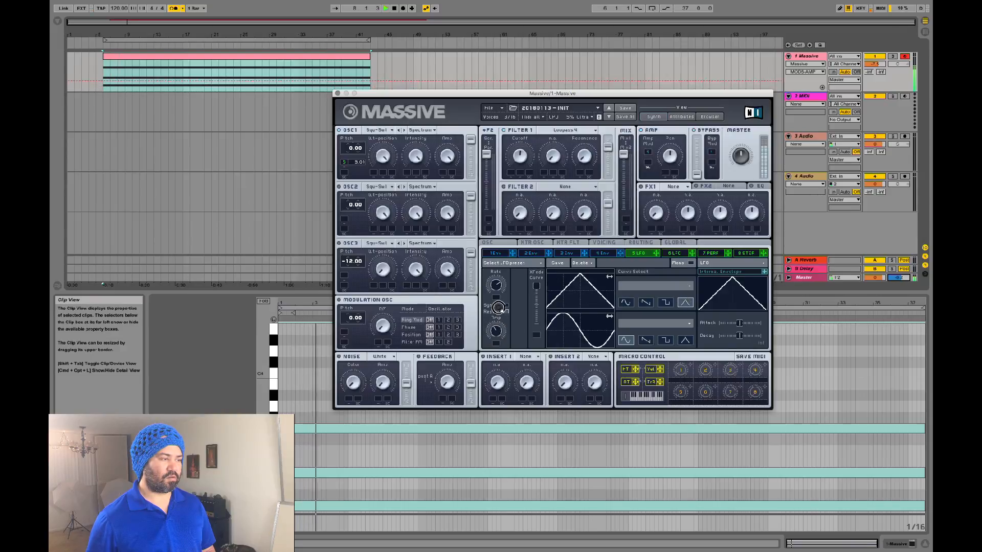
{"action": "left_click", "coordinate": [625, 303]}
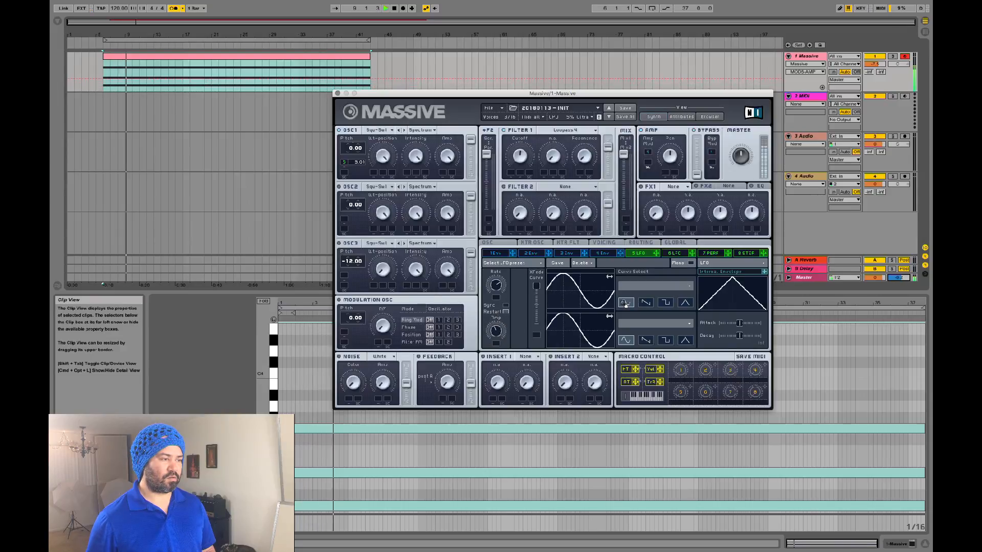
{"action": "left_click", "coordinate": [685, 303]}
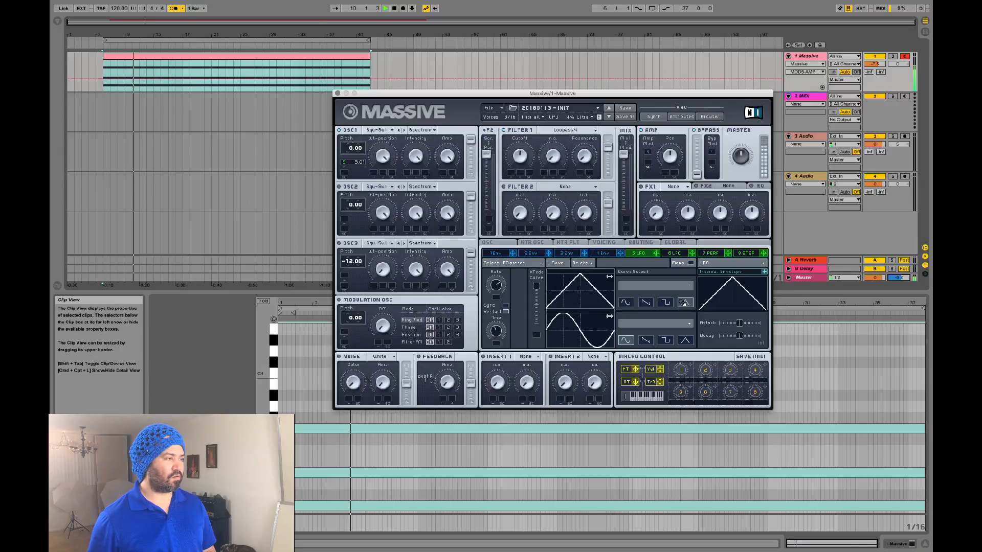
{"action": "left_click", "coordinate": [624, 302]}
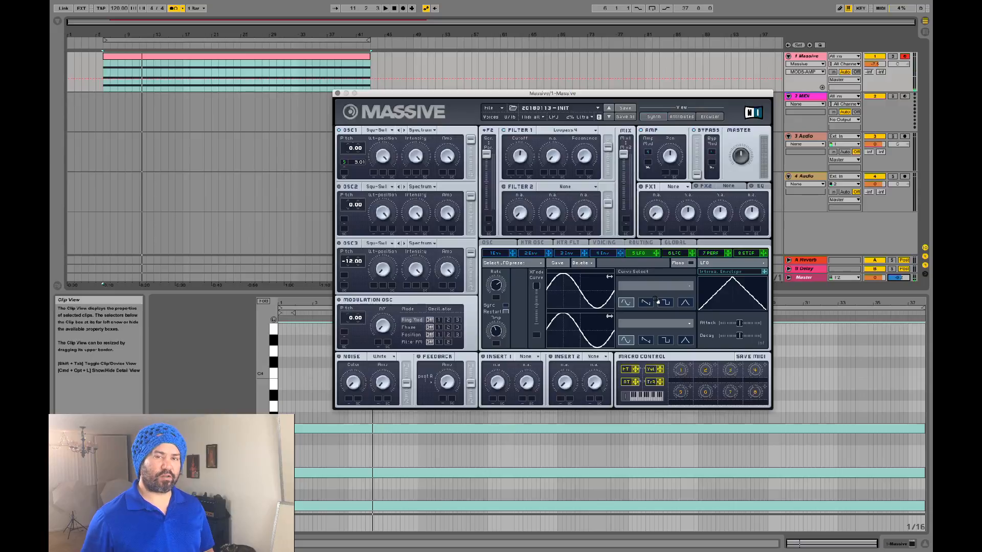
{"action": "left_click", "coordinate": [685, 303]}
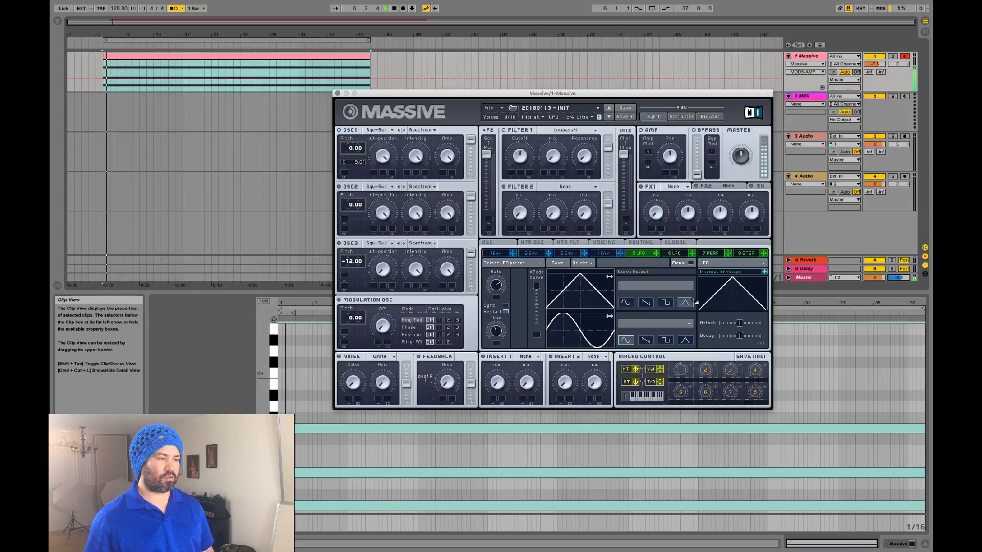
{"action": "left_click", "coordinate": [625, 303]}
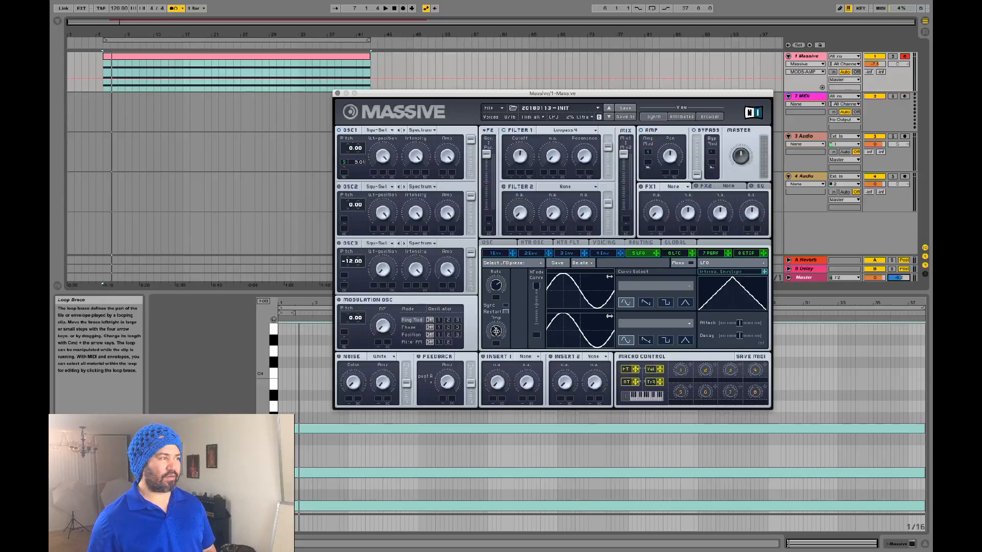
Step: Adjust LFO 5's amplitude and raise OSC1's pitch modulation amount to 28.01
{"action": "left_click_drag", "start_coordinate": [498, 333], "coordinate": [507, 265]}
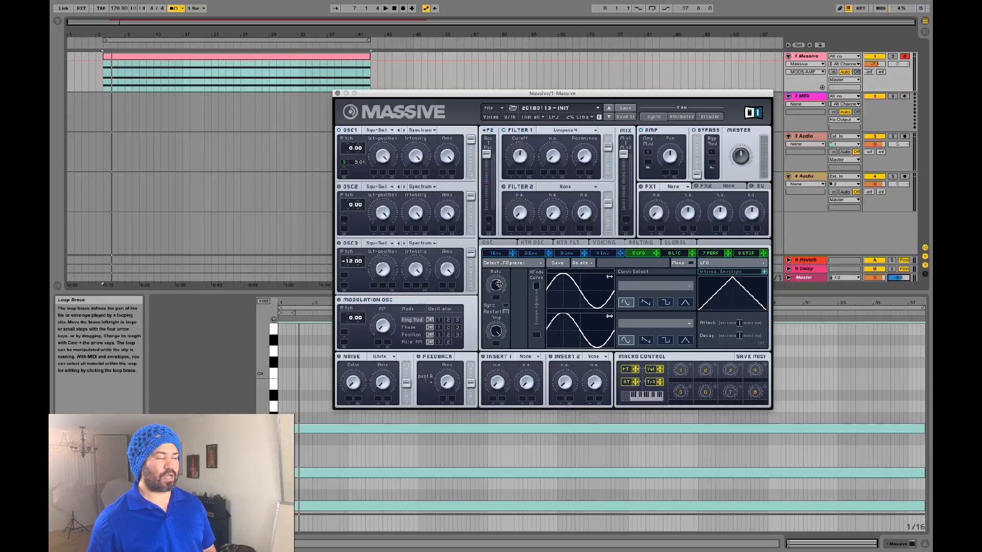
{"action": "left_click_drag", "start_coordinate": [498, 335], "coordinate": [489, 300]}
{"action": "key", "text": "space"}
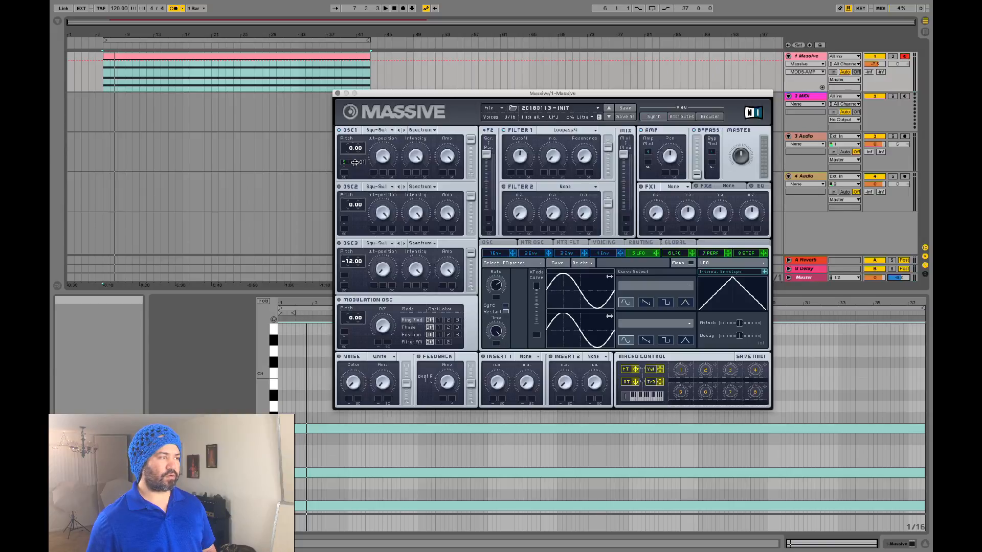
{"action": "left_click_drag", "start_coordinate": [355, 162], "coordinate": [356, 141]}
{"action": "key", "text": "space"}
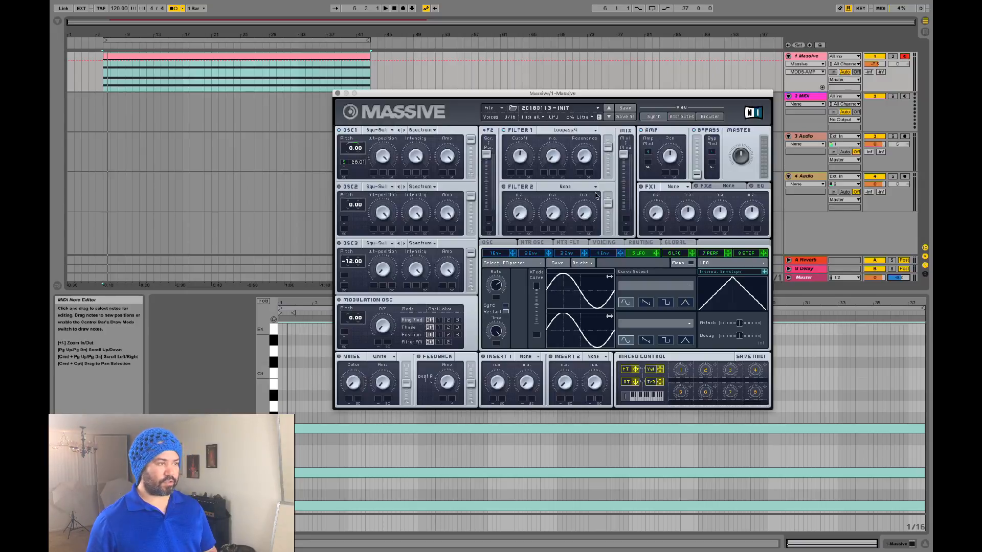
Step: Assign LFO 5 to Filter 1 cutoff and set its modulation depth
{"action": "left_click", "coordinate": [499, 111]}
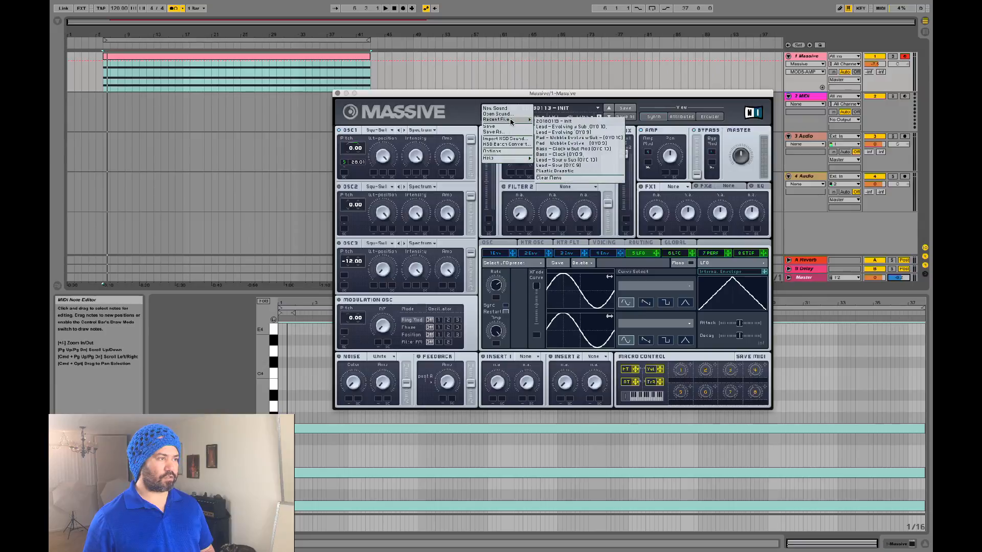
{"action": "left_click", "coordinate": [546, 122]}
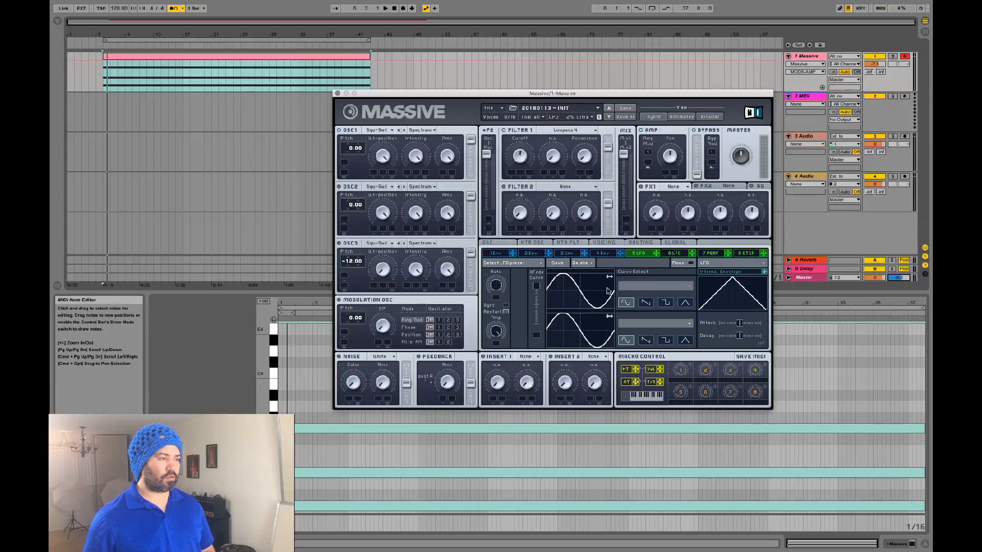
{"action": "left_click", "coordinate": [511, 175]}
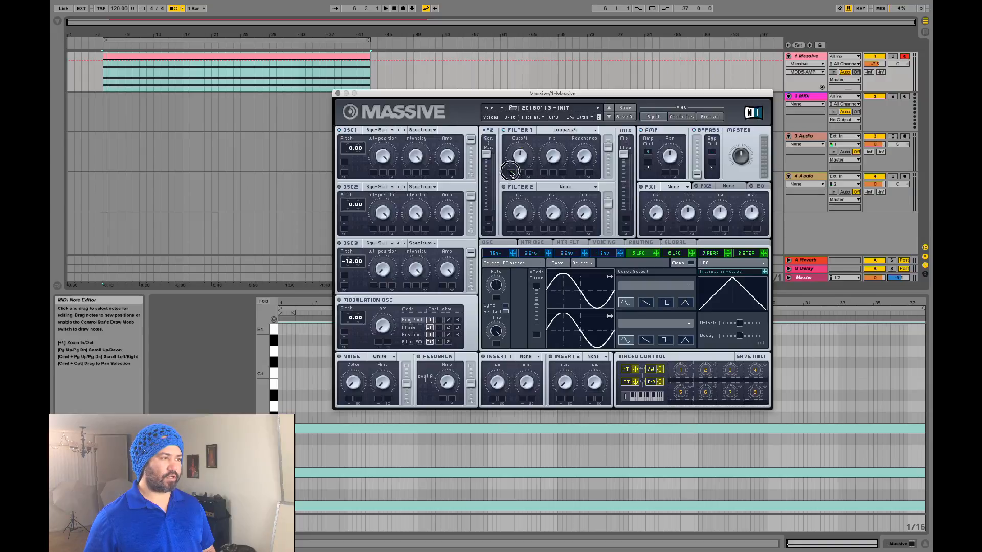
{"action": "left_click_drag", "start_coordinate": [511, 171], "coordinate": [512, 165]}
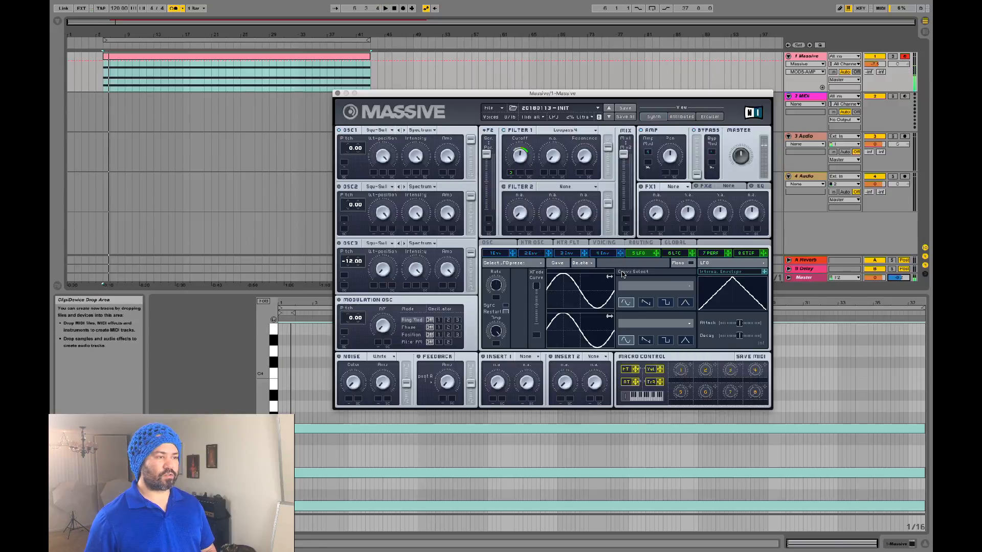
{"action": "key", "text": "space"}
{"action": "mouse_move", "coordinate": [501, 282]}
{"action": "left_mouse_down"}
{"action": "mouse_move", "coordinate": [505, 265]}
{"action": "mouse_move", "coordinate": [497, 292]}
{"action": "left_mouse_up"}
{"action": "key", "text": "space"}
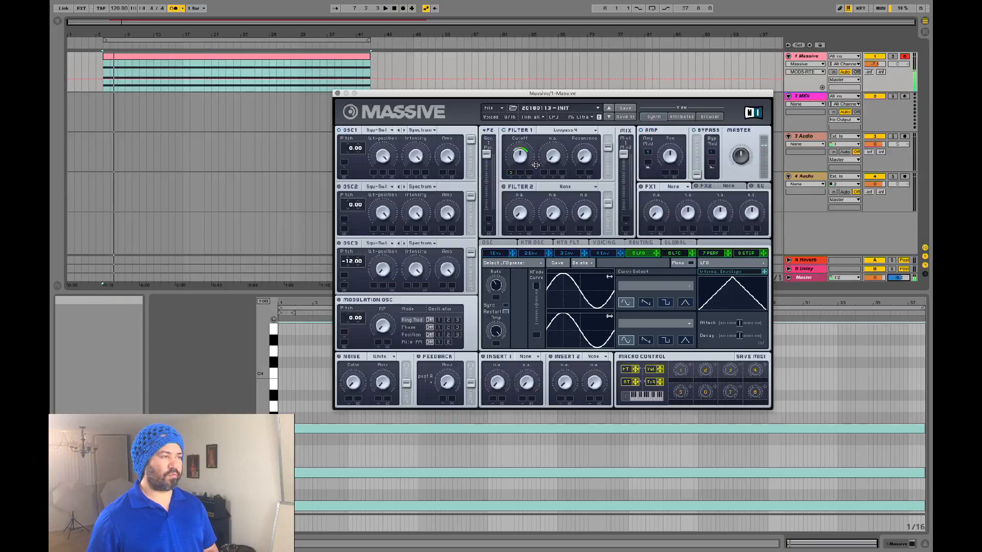
Step: Change the LFO shape to a saw ramp and speed up its rate
{"action": "left_click", "coordinate": [646, 302]}
{"action": "key", "text": "space"}
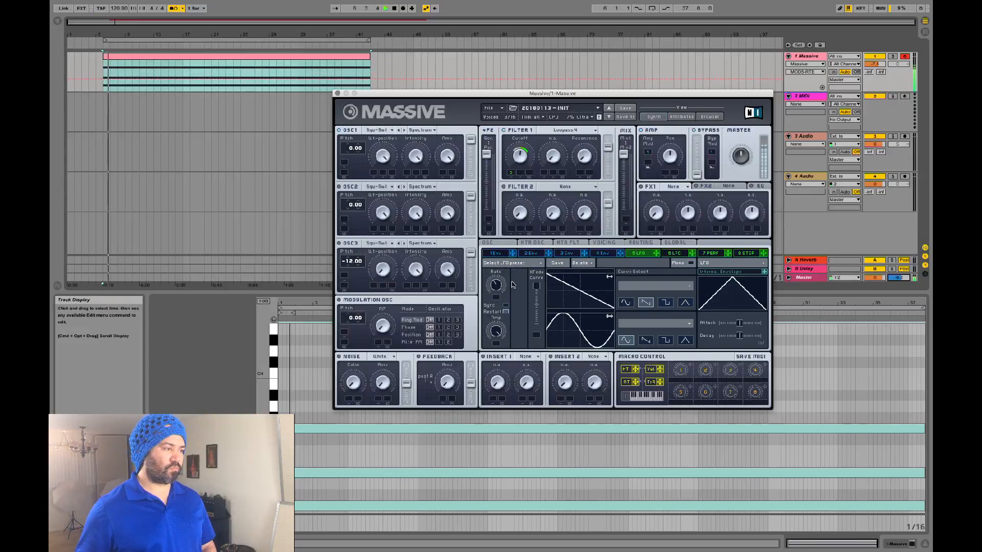
{"action": "mouse_move", "coordinate": [497, 290]}
{"action": "left_mouse_down"}
{"action": "mouse_move", "coordinate": [498, 262]}
{"action": "mouse_move", "coordinate": [497, 273]}
{"action": "left_mouse_up"}
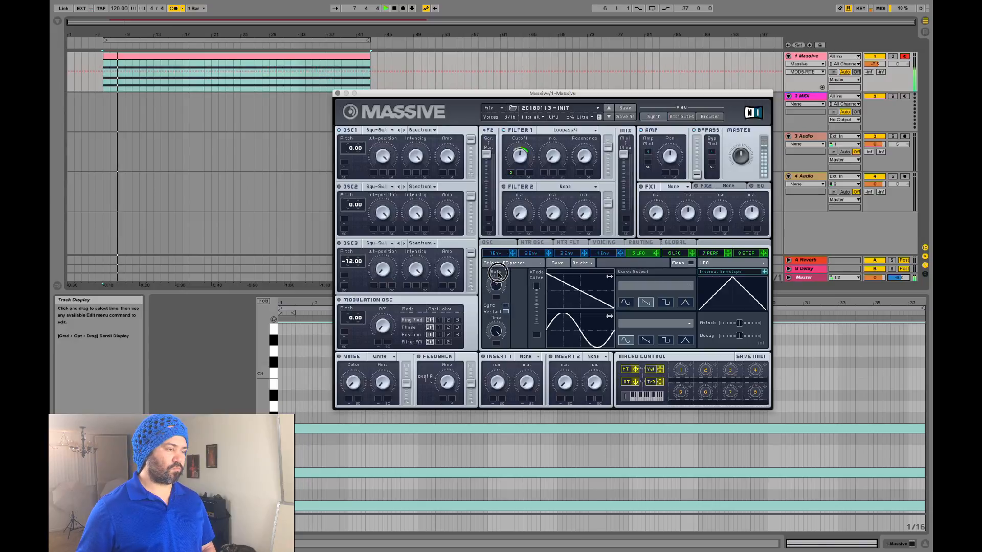
{"action": "left_click", "coordinate": [515, 176]}
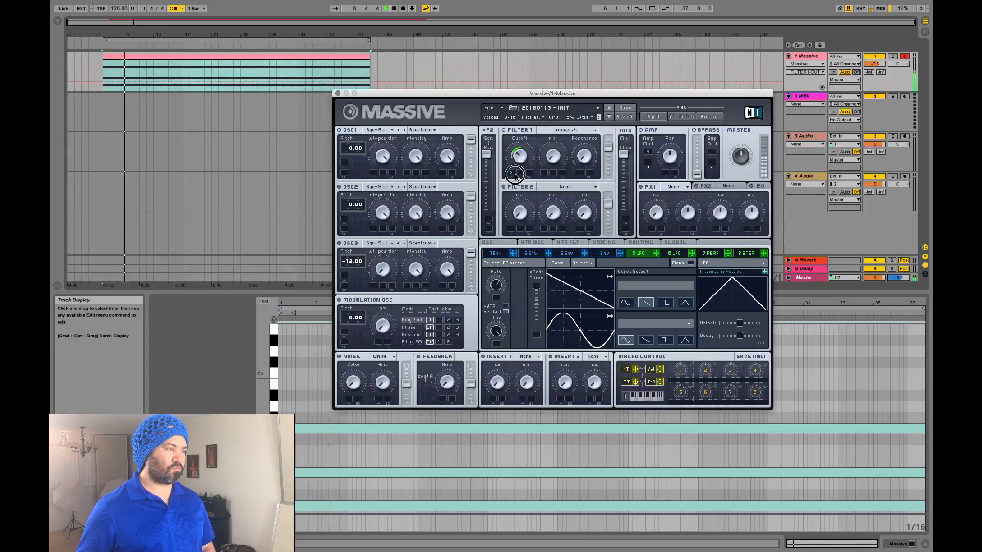
{"action": "left_click", "coordinate": [501, 273]}
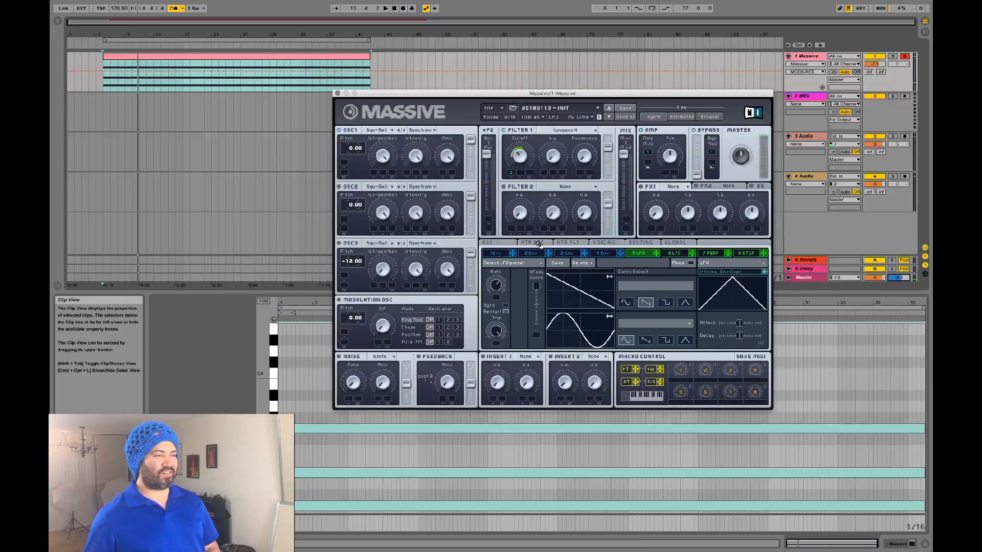
{"action": "key", "text": "space"}
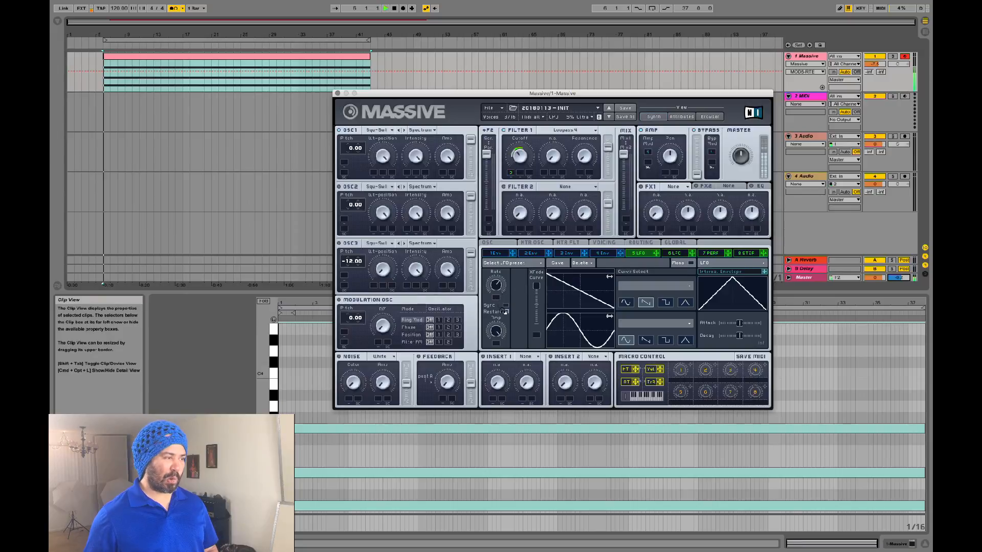
Step: Sync the LFO to tempo at a faster division and raise the Filter 1 cutoff
{"action": "left_click", "coordinate": [506, 304]}
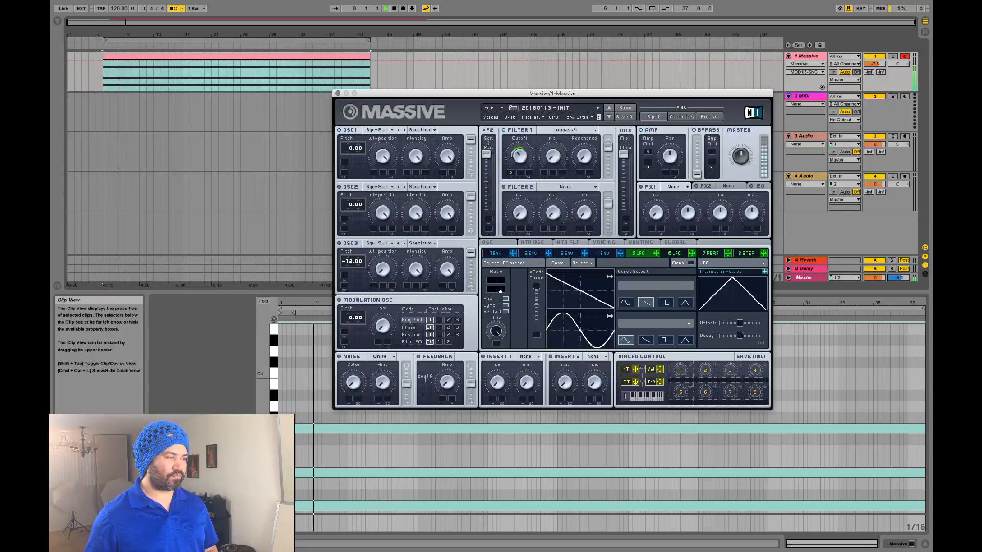
{"action": "left_click_drag", "start_coordinate": [497, 289], "coordinate": [498, 282]}
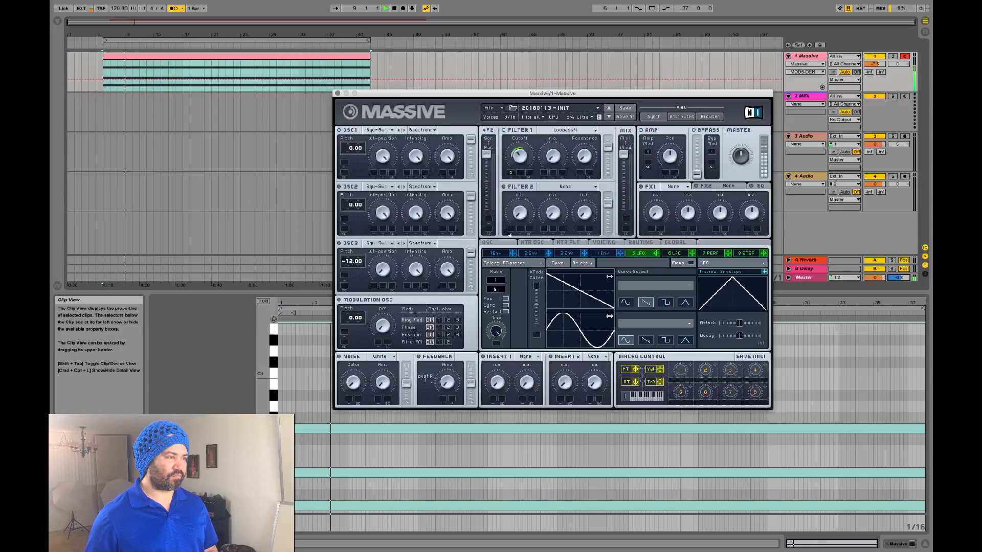
{"action": "left_click", "coordinate": [520, 153]}
{"action": "left_click_drag", "start_coordinate": [519, 153], "coordinate": [526, 128]}
{"action": "key", "text": "space"}
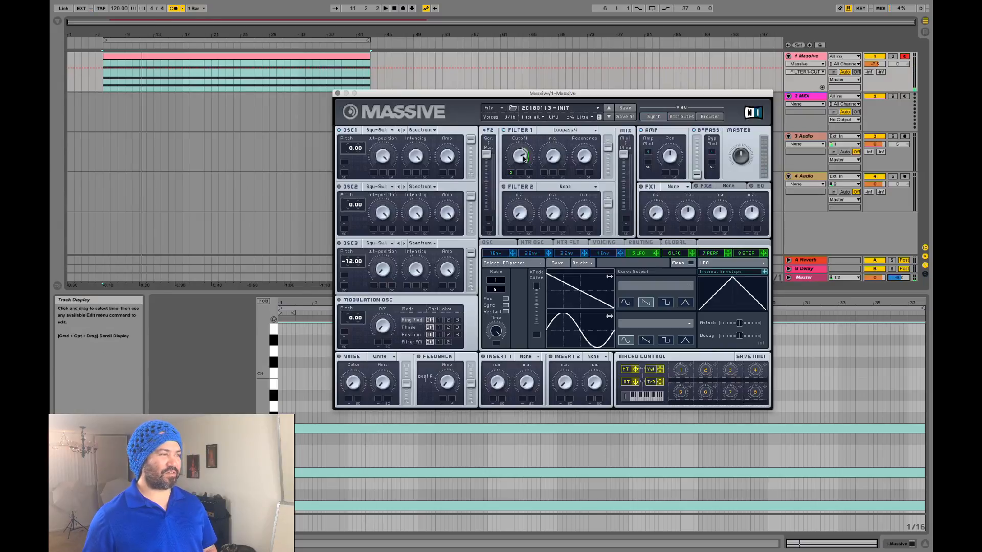
{"action": "key", "text": "space"}
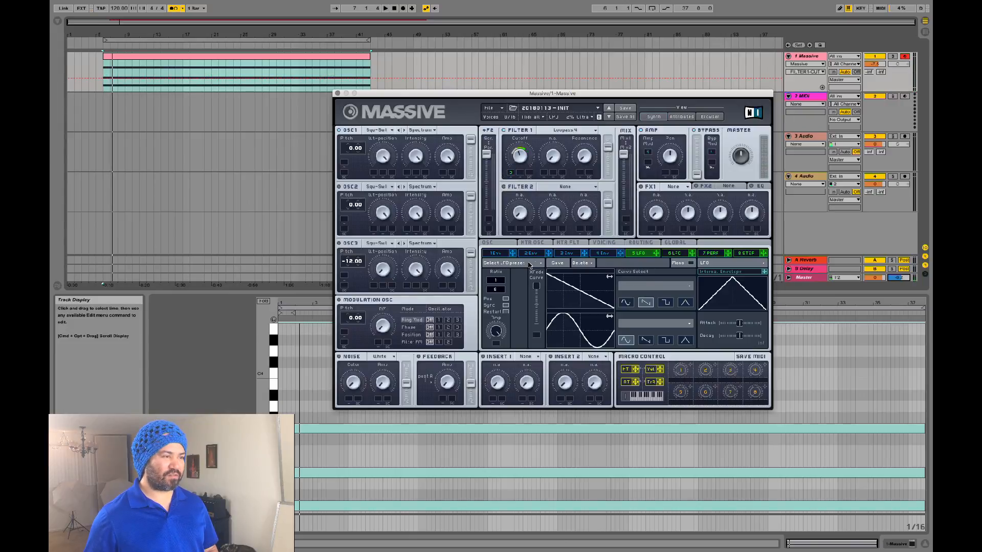
Step: Try the 100 %, ramp and Chineese Roof LFO curve presets, ending on Chineese Roof
{"action": "left_click", "coordinate": [674, 288]}
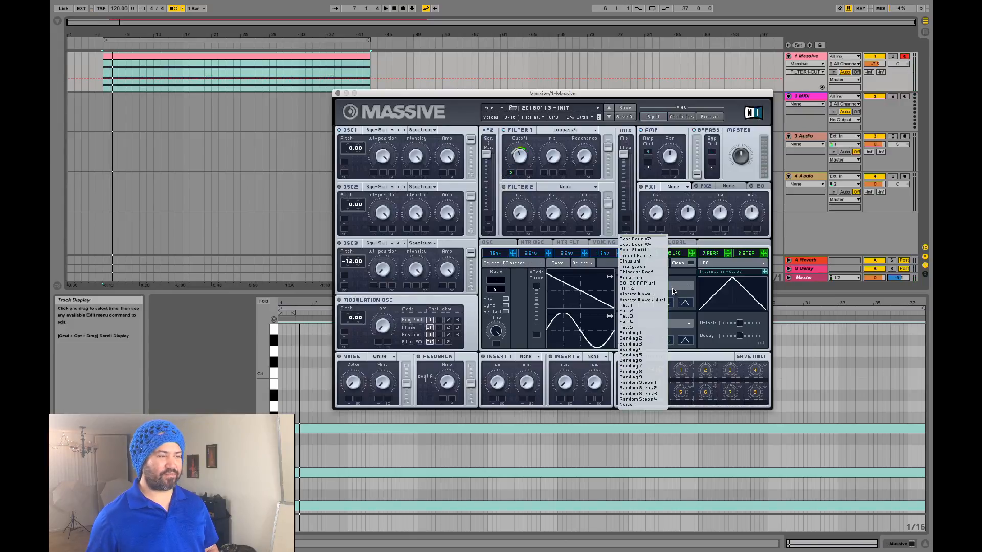
{"action": "left_click", "coordinate": [655, 289]}
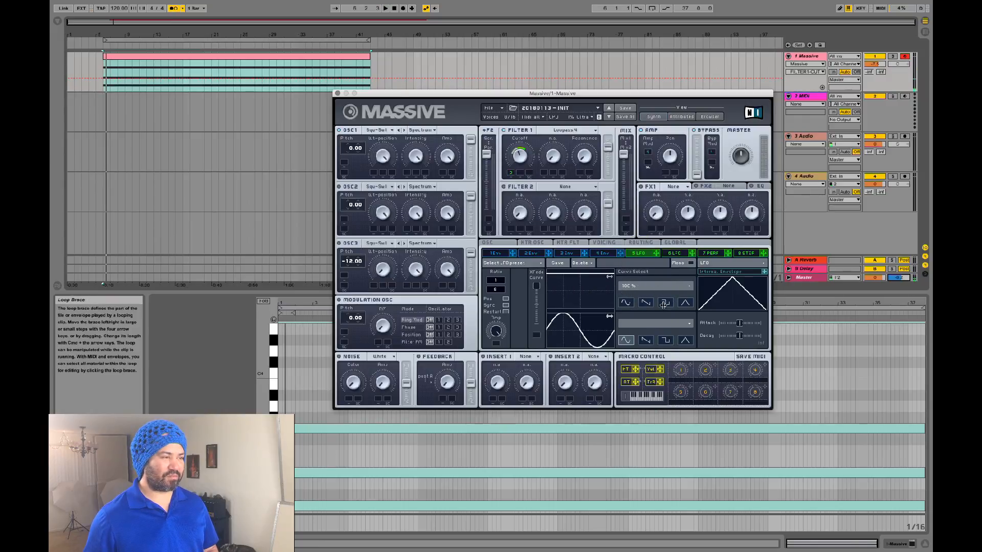
{"action": "left_click", "coordinate": [667, 286]}
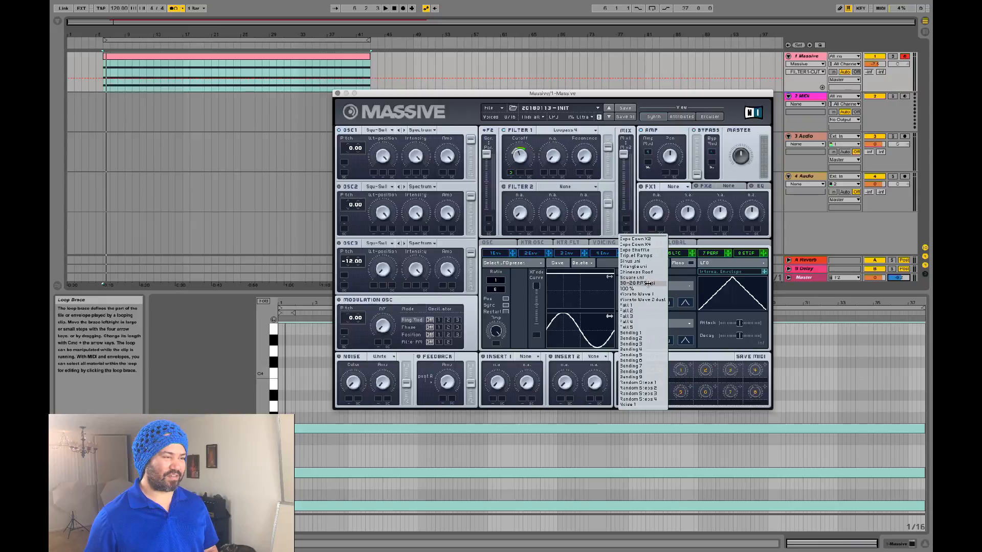
{"action": "left_click", "coordinate": [674, 286]}
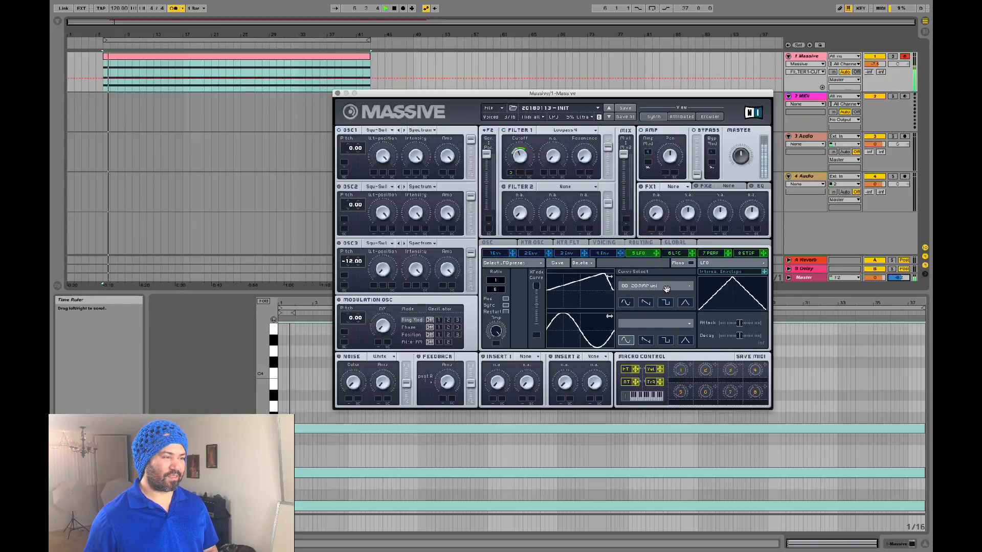
{"action": "left_click", "coordinate": [668, 289]}
{"action": "left_click", "coordinate": [644, 289]}
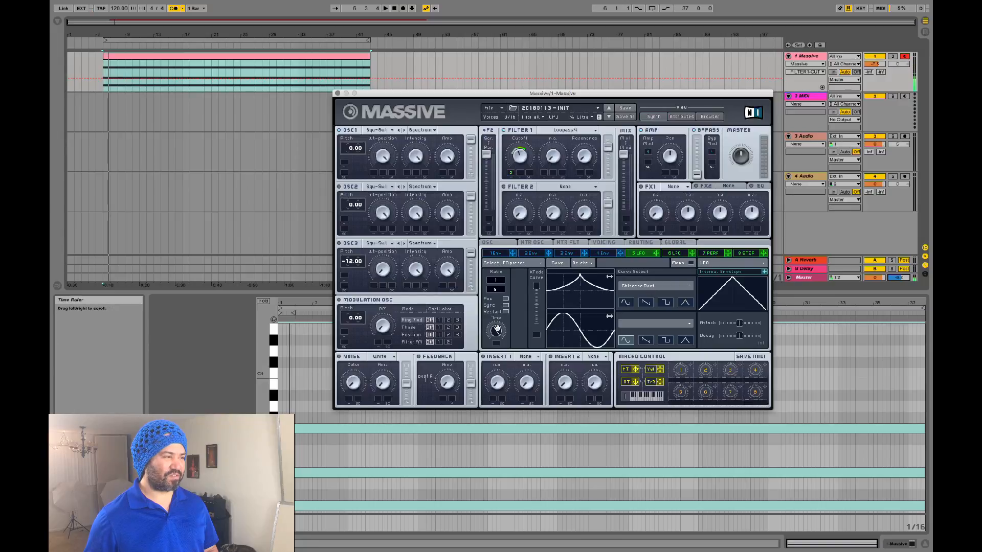
Step: Adjust the cutoff modulation depth, retune Filter 1 cutoff while replaying, then restore the sine curve
{"action": "left_click_drag", "start_coordinate": [511, 173], "coordinate": [528, 124]}
{"action": "key", "text": "space"}
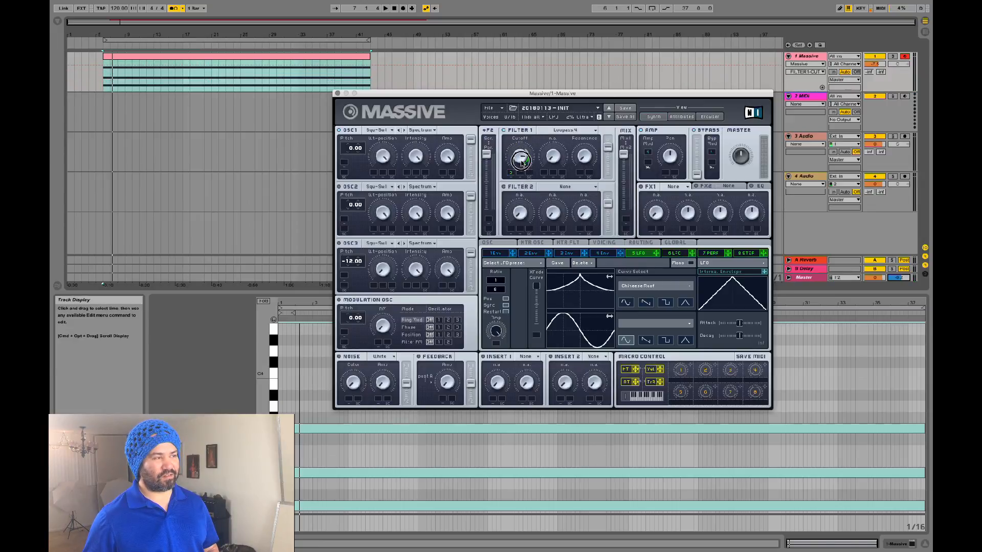
{"action": "left_click_drag", "start_coordinate": [522, 166], "coordinate": [522, 170]}
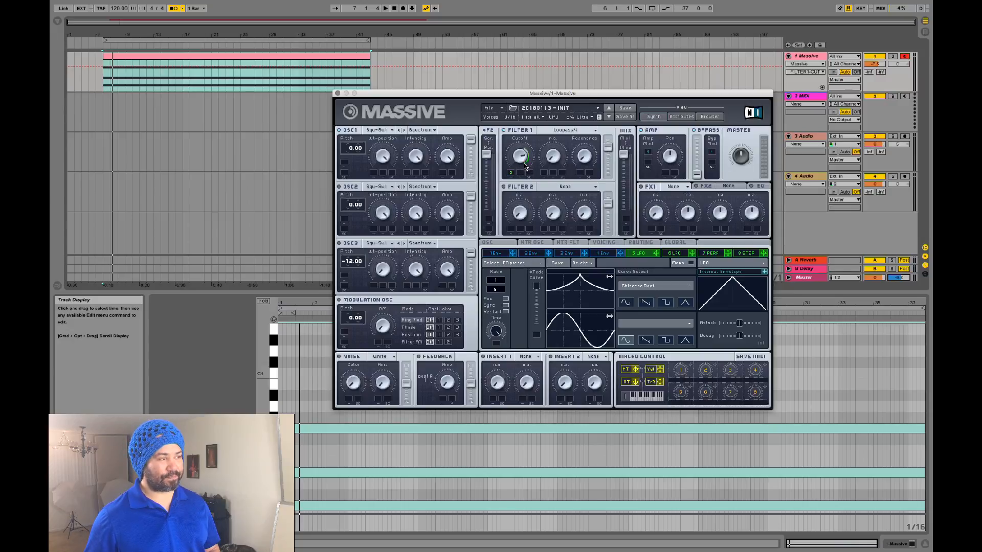
{"action": "left_click_drag", "start_coordinate": [522, 163], "coordinate": [522, 146]}
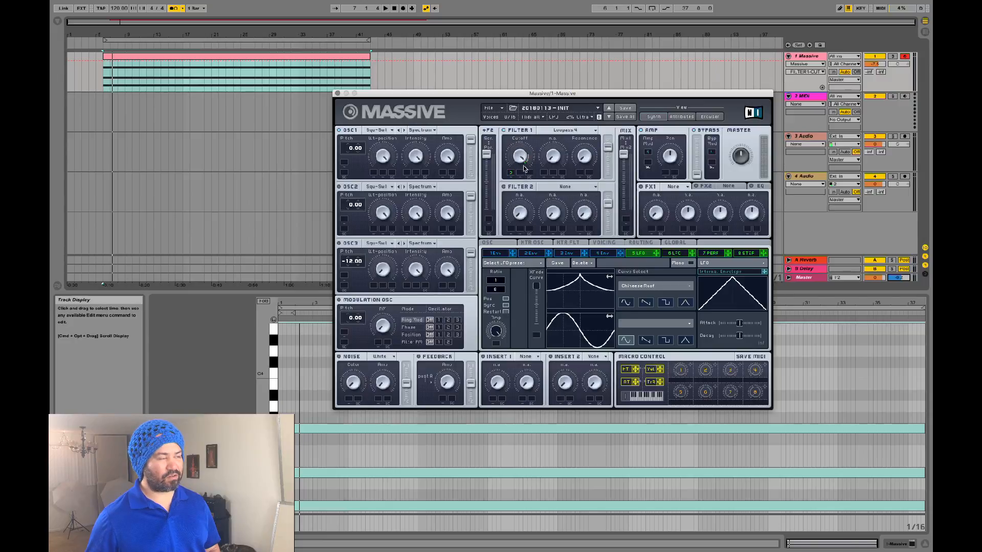
{"action": "key", "text": "space"}
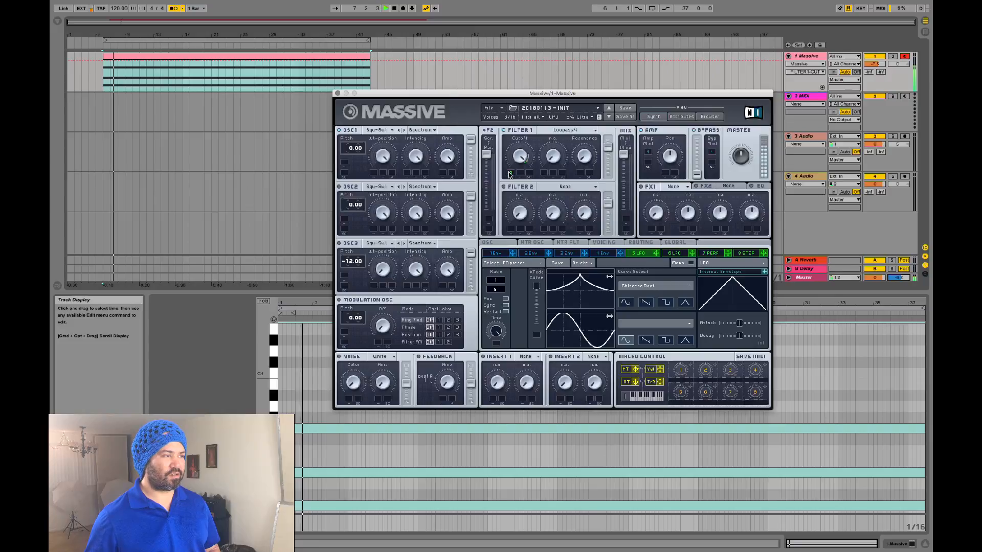
{"action": "key", "text": "space"}
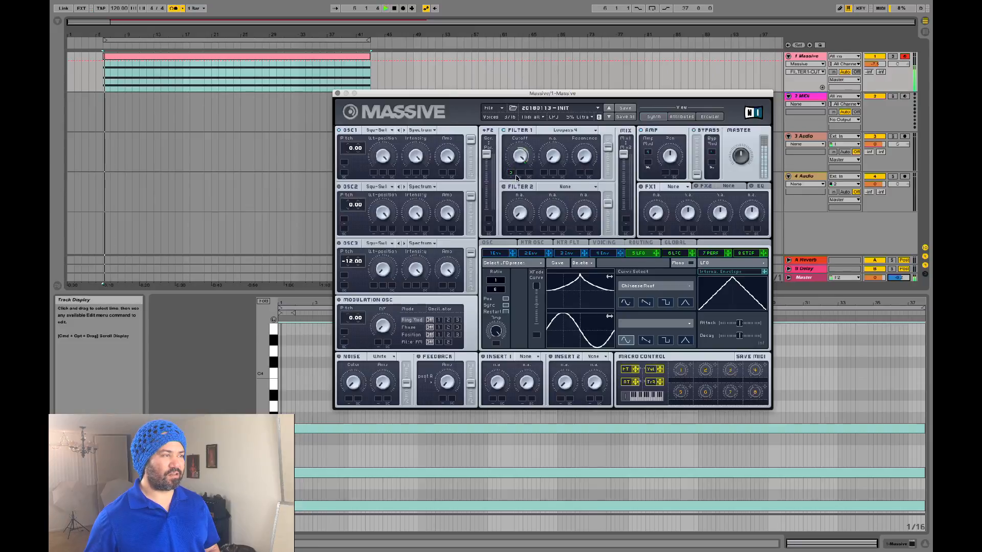
{"action": "left_click", "coordinate": [627, 302]}
Step: Replay the chord from bar 6 and change the LFO's tempo-synced division
{"action": "key", "text": "space"}
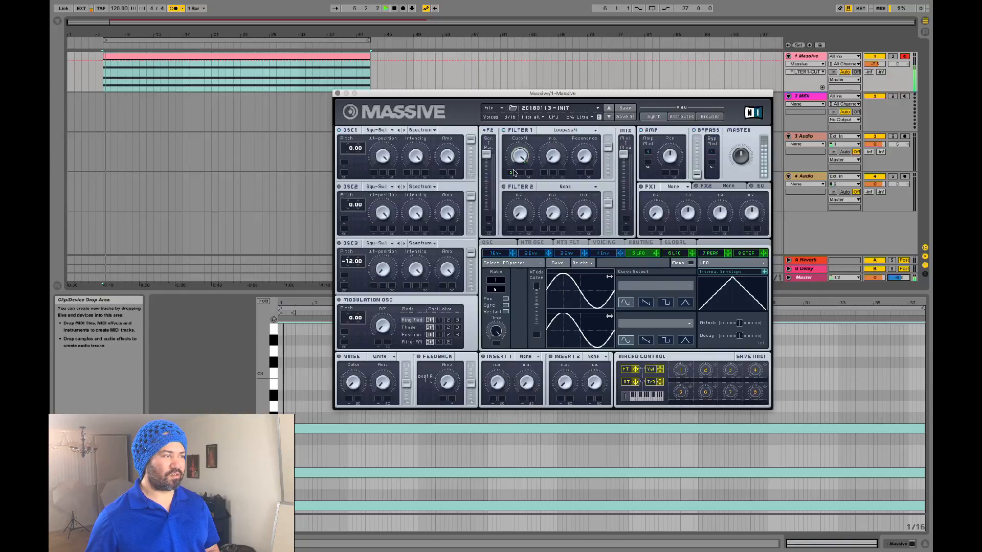
{"action": "key", "text": "space"}
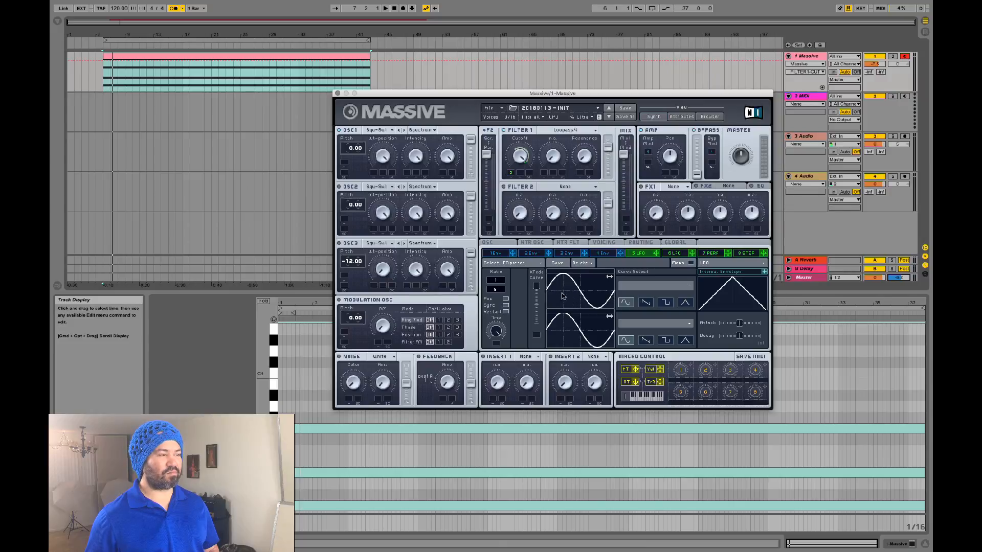
{"action": "key", "text": "space"}
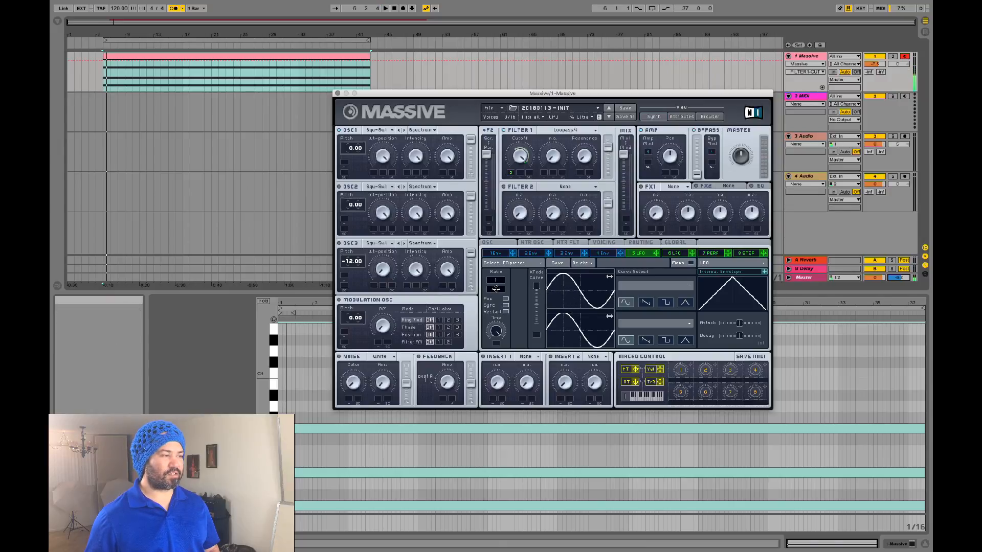
{"action": "left_click_drag", "start_coordinate": [496, 290], "coordinate": [498, 302]}
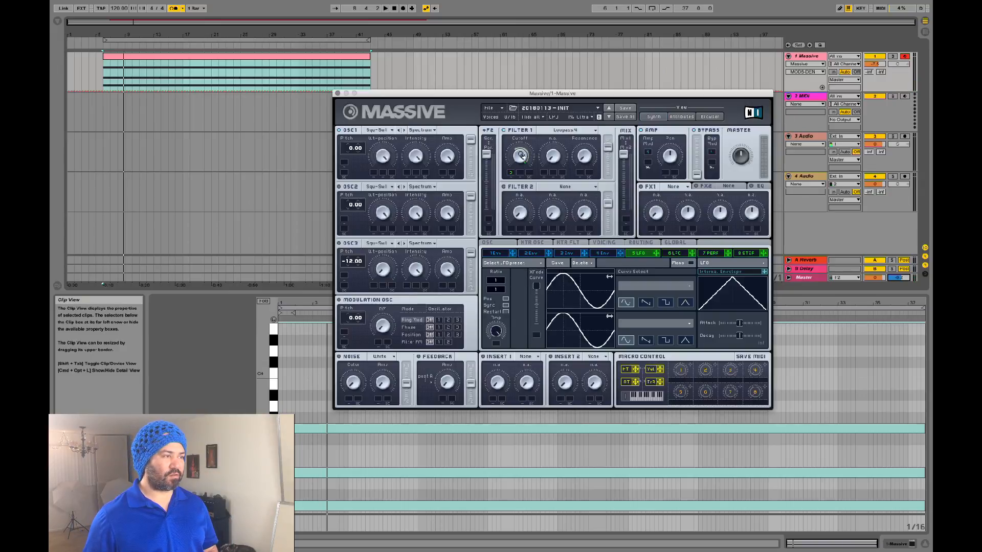
Step: Set a new Filter 1 cutoff level and play the chord to hear it
{"action": "left_click_drag", "start_coordinate": [521, 155], "coordinate": [519, 168]}
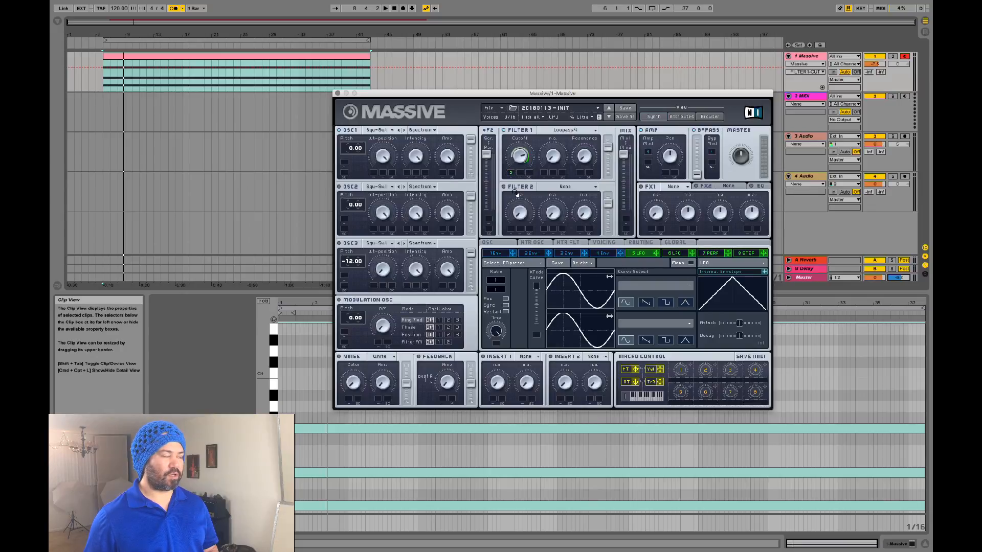
{"action": "key", "text": "space"}
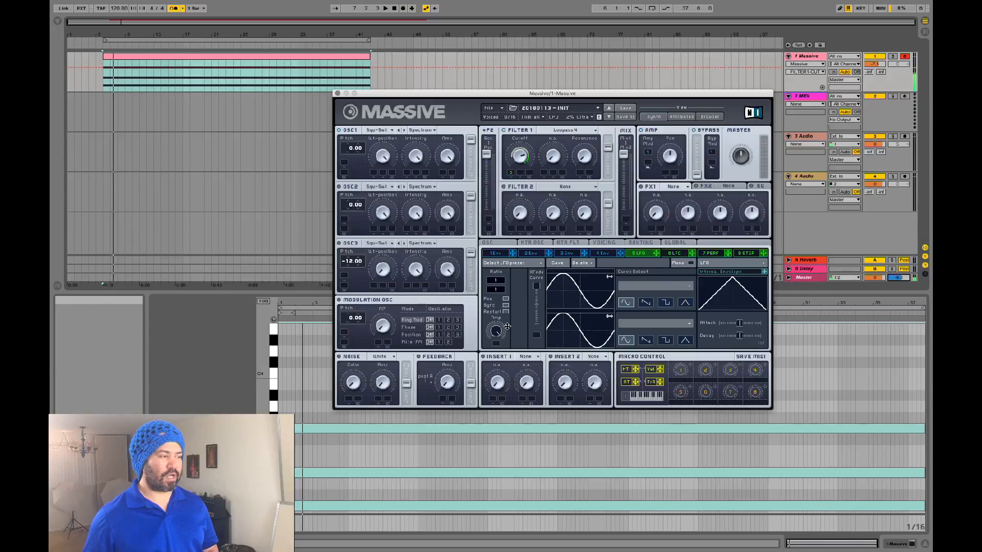
{"action": "key", "text": "space"}
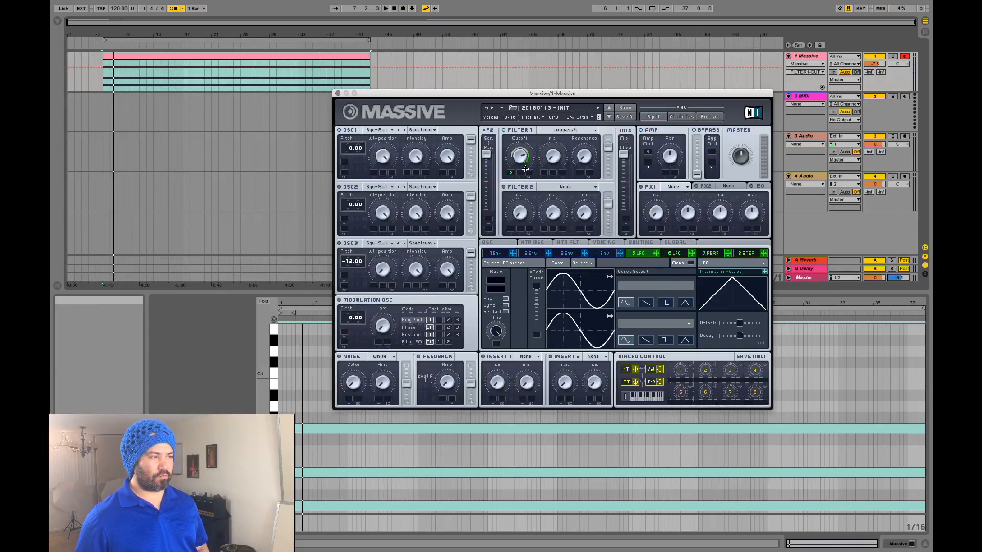
{"action": "key", "text": "space"}
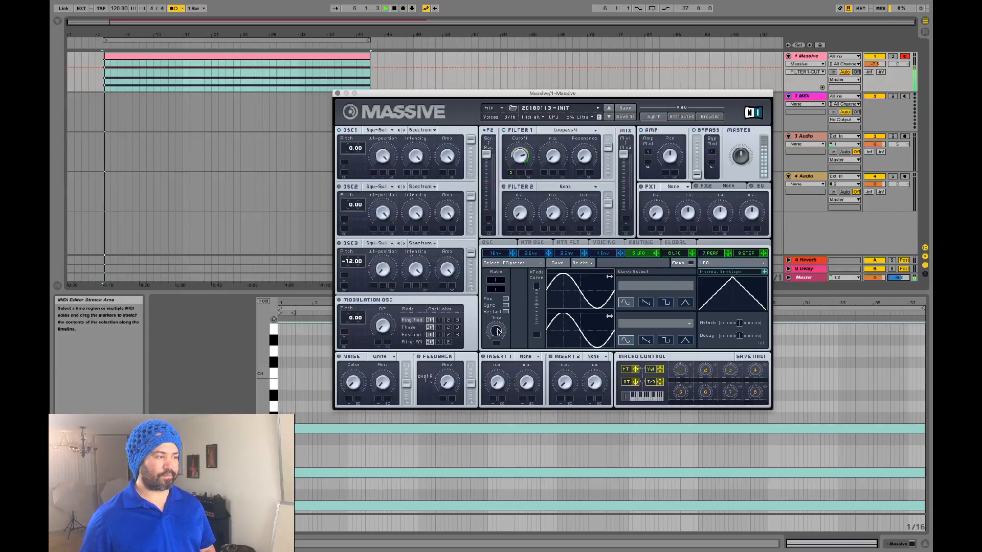
Step: Turn down the LFO amplitude, and drop Filter 1 cutoff to minimum then raise it back up
{"action": "left_click_drag", "start_coordinate": [495, 331], "coordinate": [492, 369]}
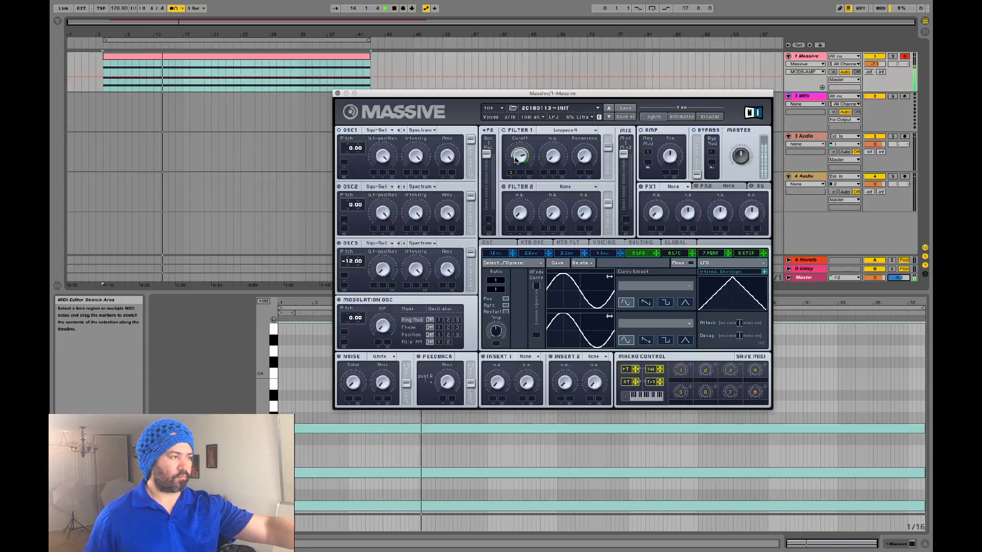
{"action": "key", "text": "space"}
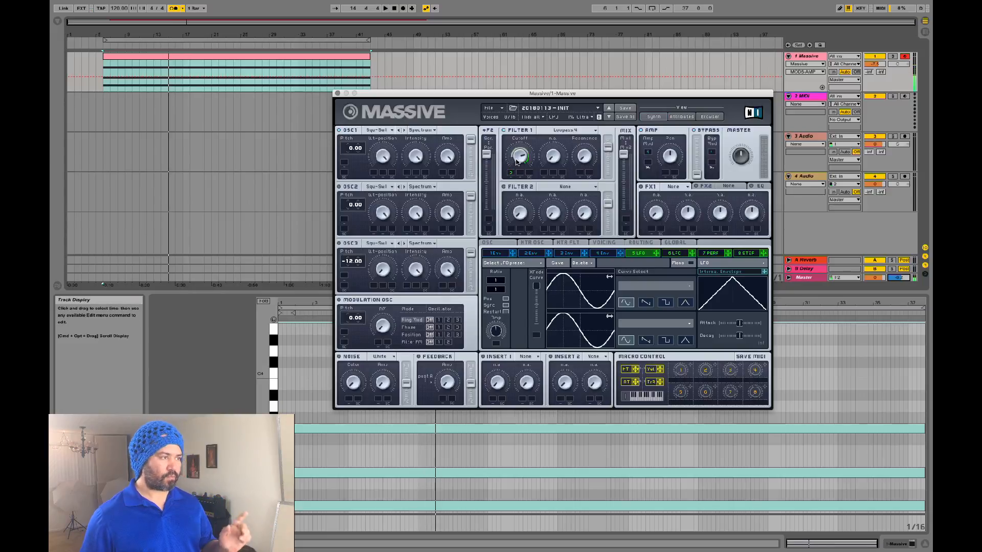
{"action": "left_click_drag", "start_coordinate": [519, 160], "coordinate": [511, 222]}
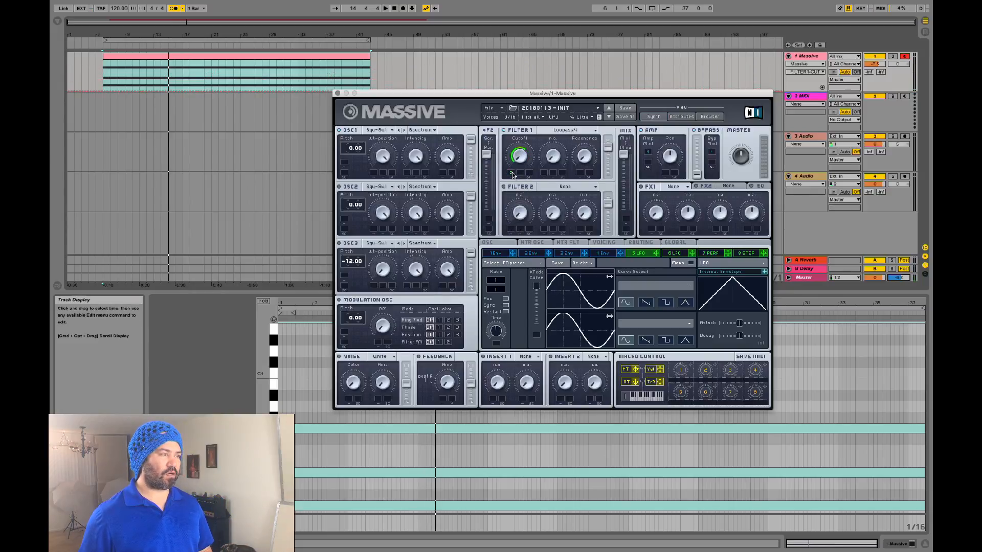
{"action": "left_click_drag", "start_coordinate": [523, 160], "coordinate": [523, 152]}
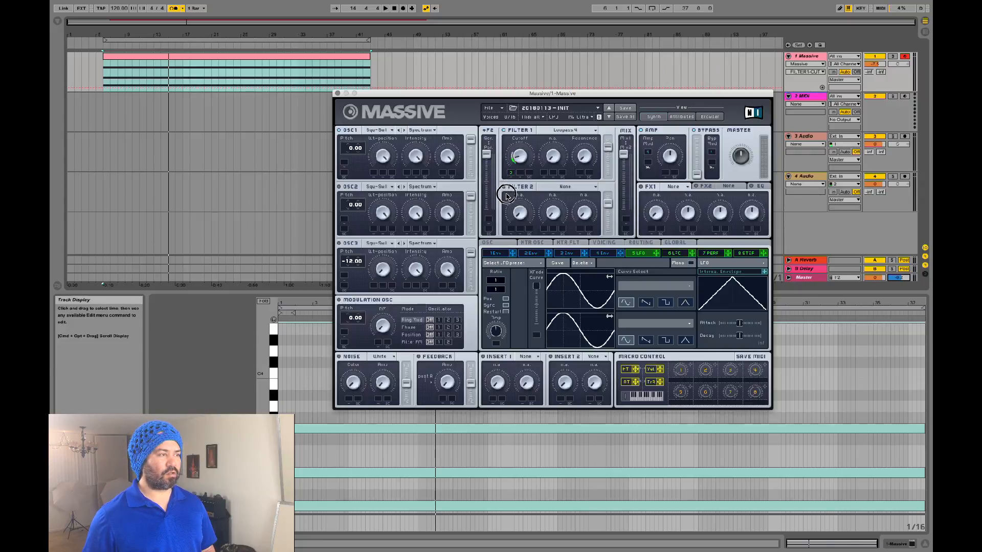
{"action": "key", "text": "space"}
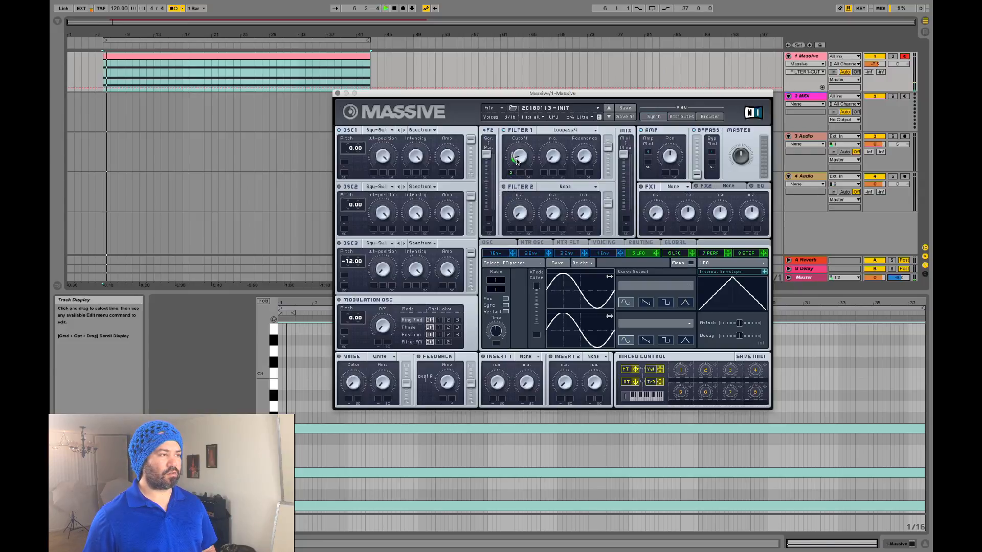
Step: Max the LFO amplitude, set the cutoff's LFO sweep depth, adjust master volume, then stop playback
{"action": "left_click", "coordinate": [509, 177]}
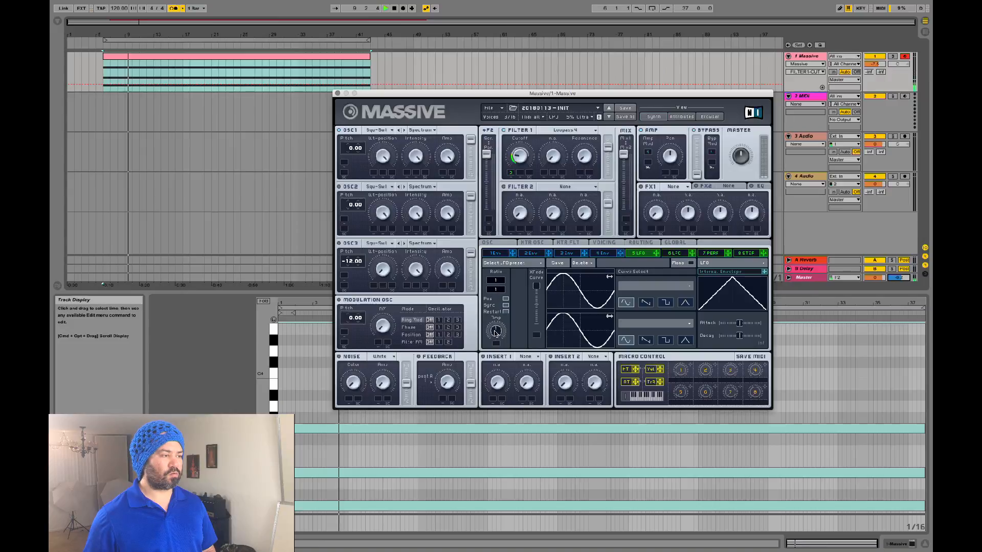
{"action": "left_click_drag", "start_coordinate": [495, 330], "coordinate": [501, 213]}
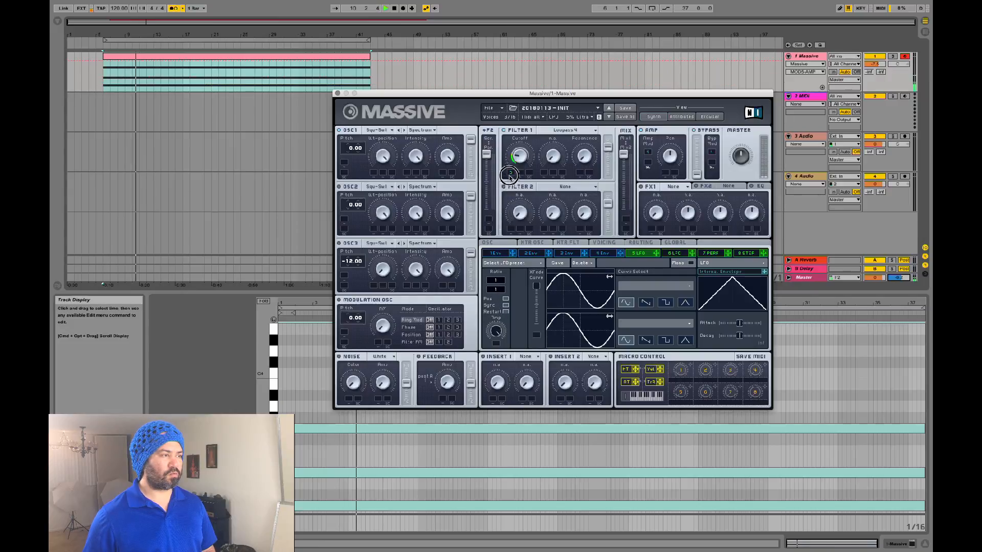
{"action": "left_click", "coordinate": [508, 154]}
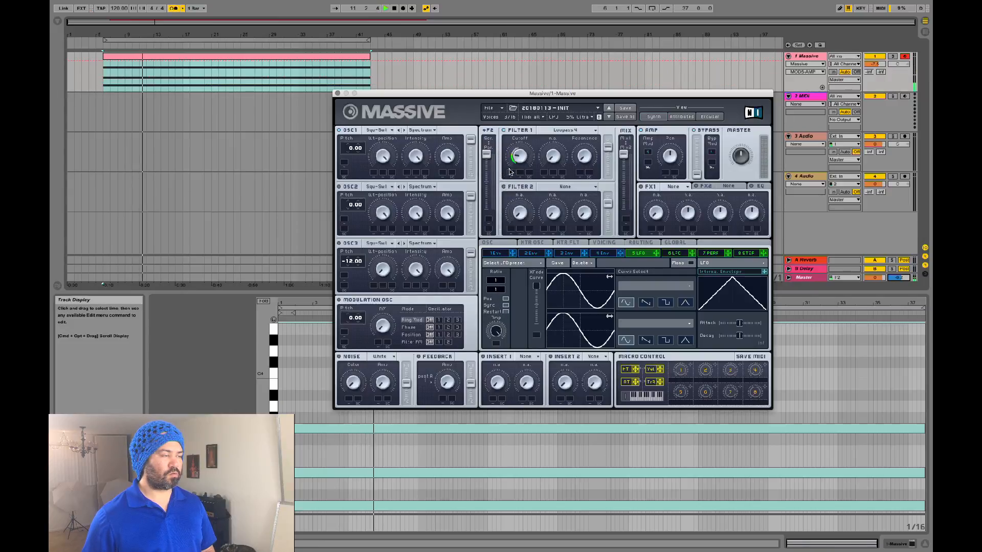
{"action": "left_click_drag", "start_coordinate": [508, 152], "coordinate": [510, 169]}
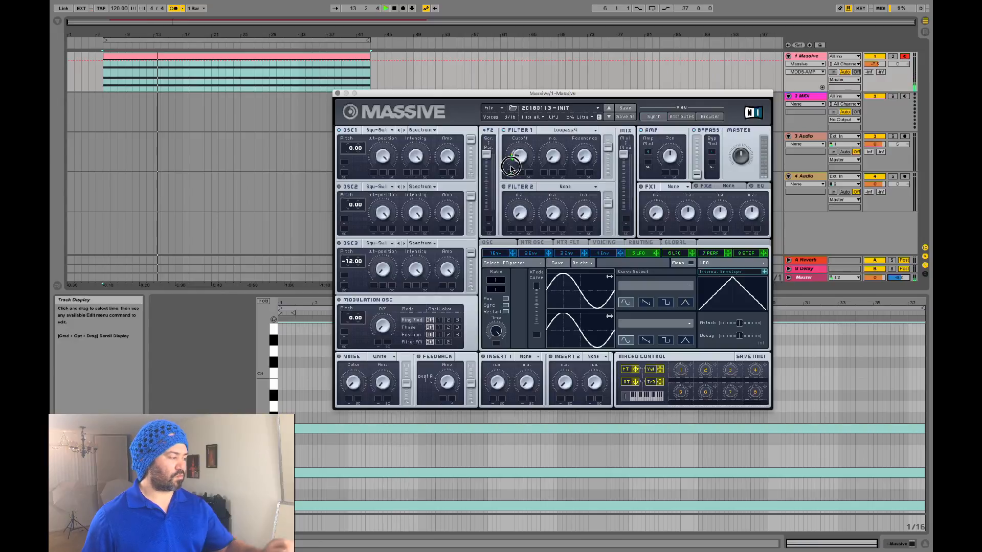
{"action": "left_click_drag", "start_coordinate": [740, 148], "coordinate": [744, 137]}
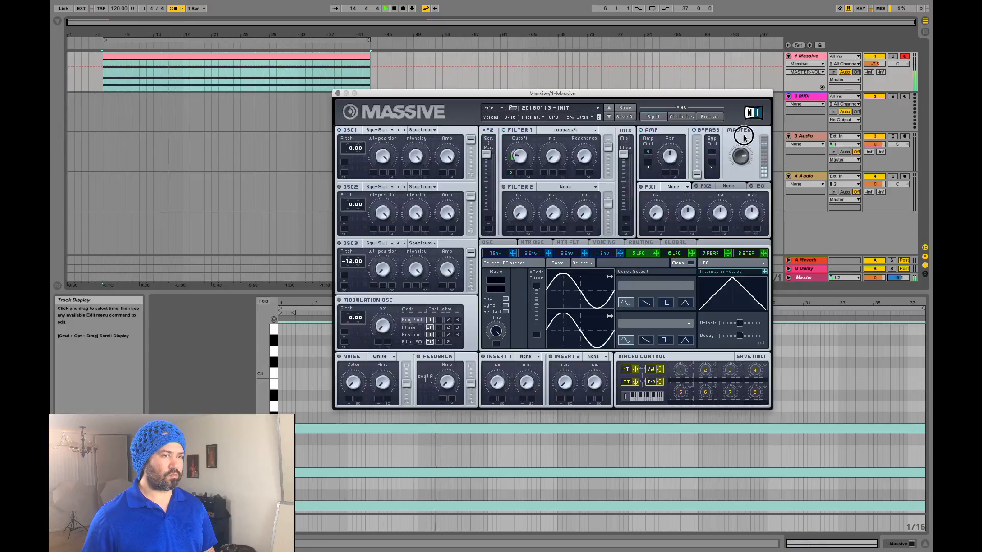
{"action": "left_click", "coordinate": [510, 177]}
{"action": "left_click_drag", "start_coordinate": [510, 177], "coordinate": [508, 184]}
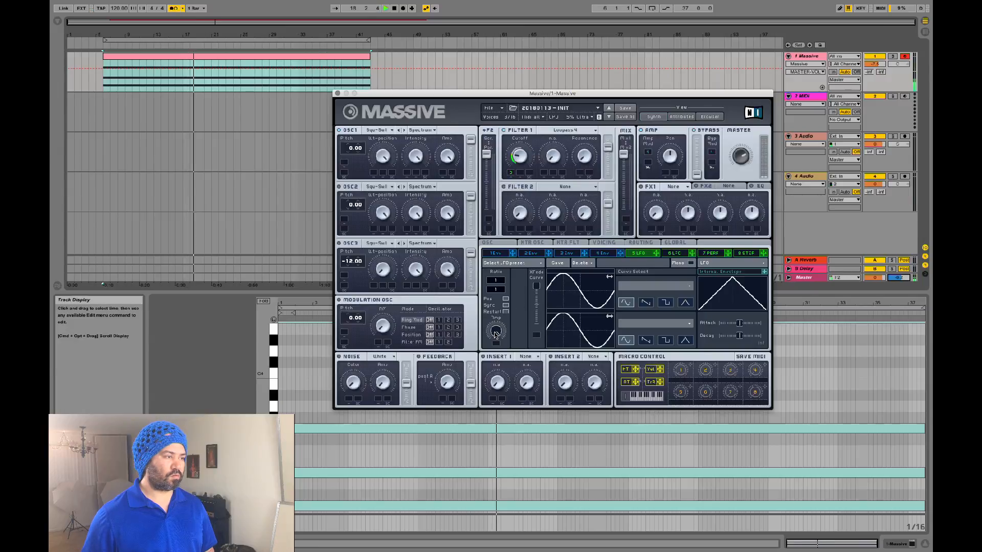
{"action": "left_click", "coordinate": [488, 356]}
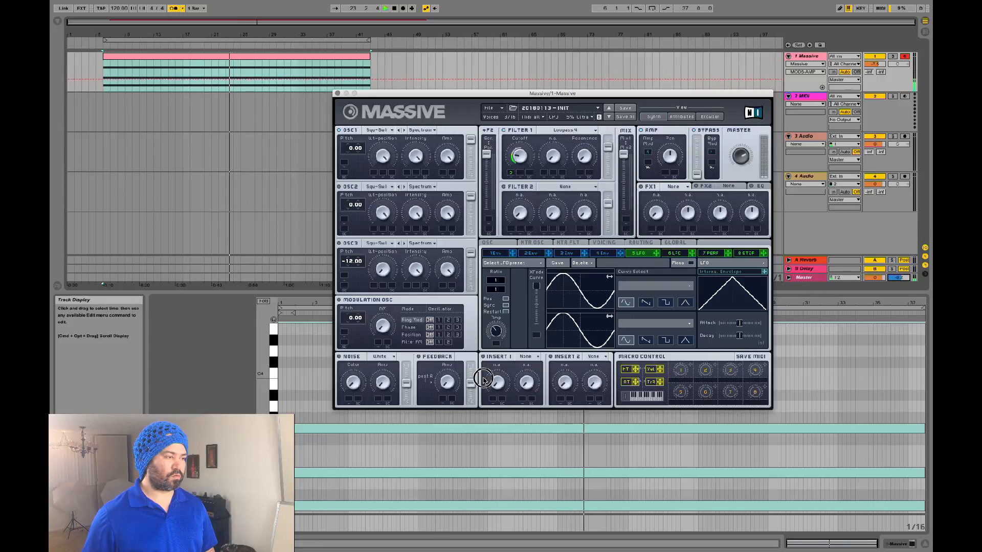
{"action": "key", "text": "space"}
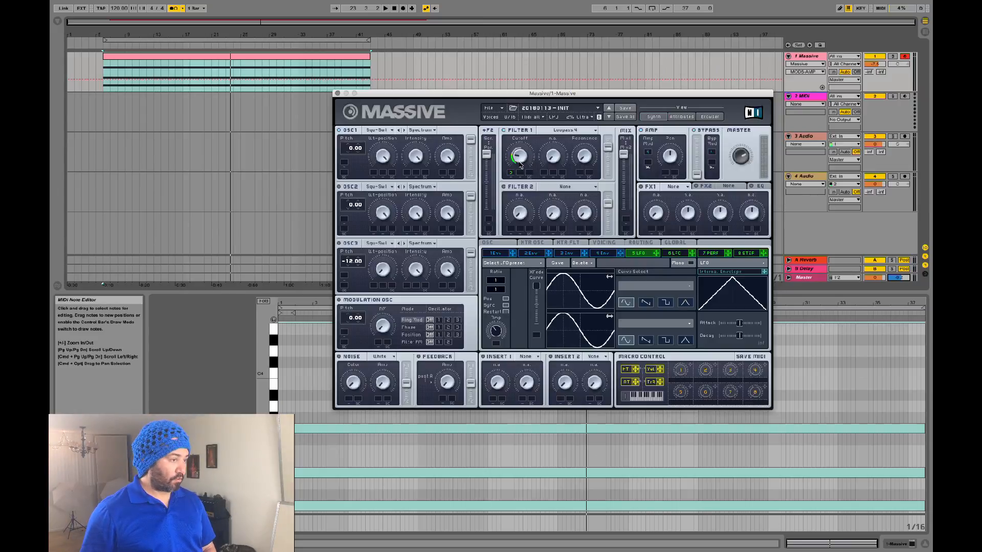
Step: Reload the 20180113 - Init preset, route the LFO to Filter 1 cutoff, and lower the cutoff
{"action": "left_click", "coordinate": [489, 113]}
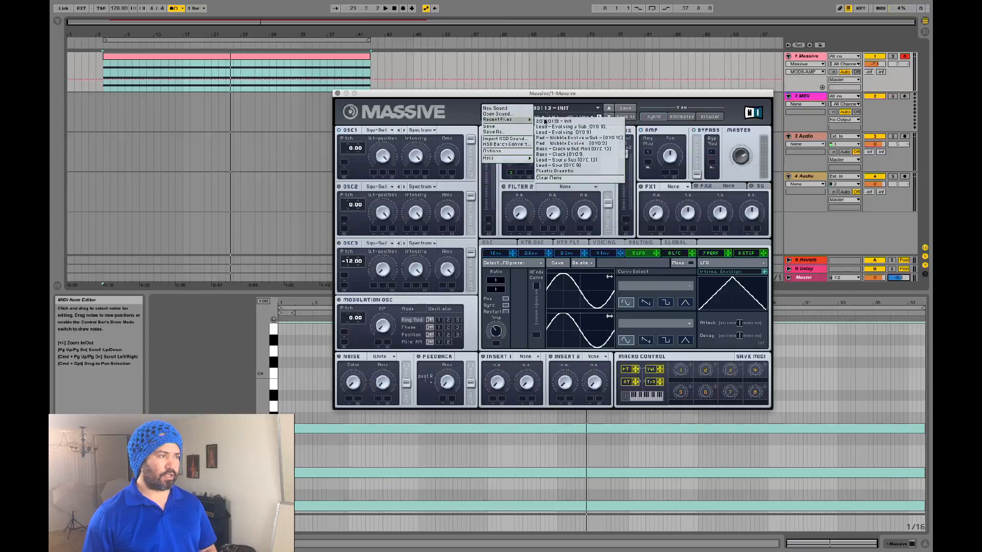
{"action": "left_click", "coordinate": [545, 121]}
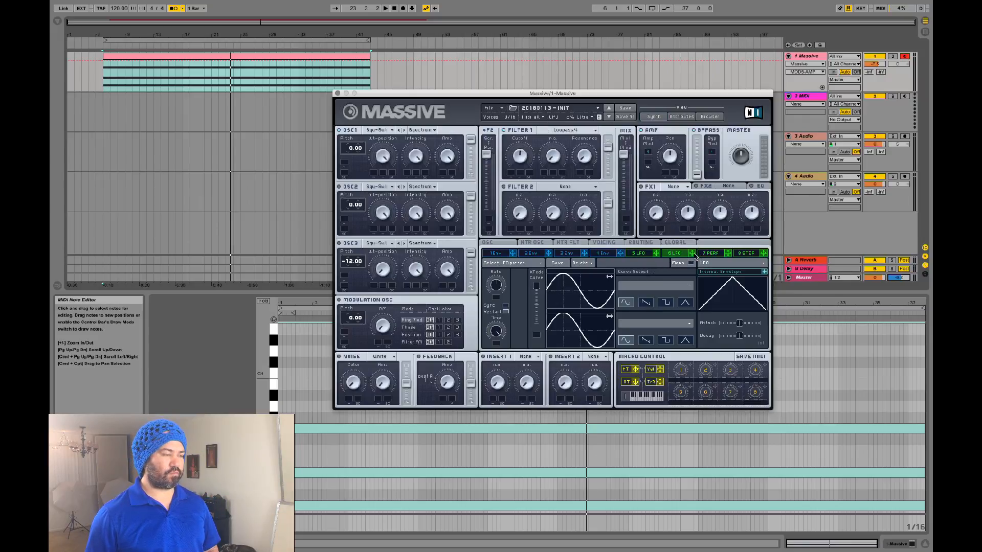
{"action": "left_click_drag", "start_coordinate": [522, 175], "coordinate": [512, 175]}
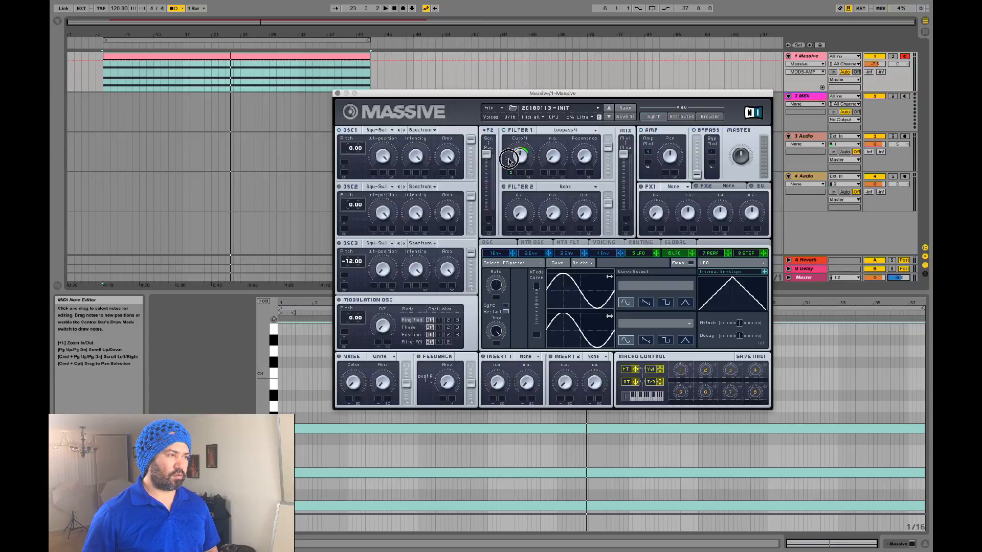
{"action": "left_click_drag", "start_coordinate": [520, 157], "coordinate": [514, 188]}
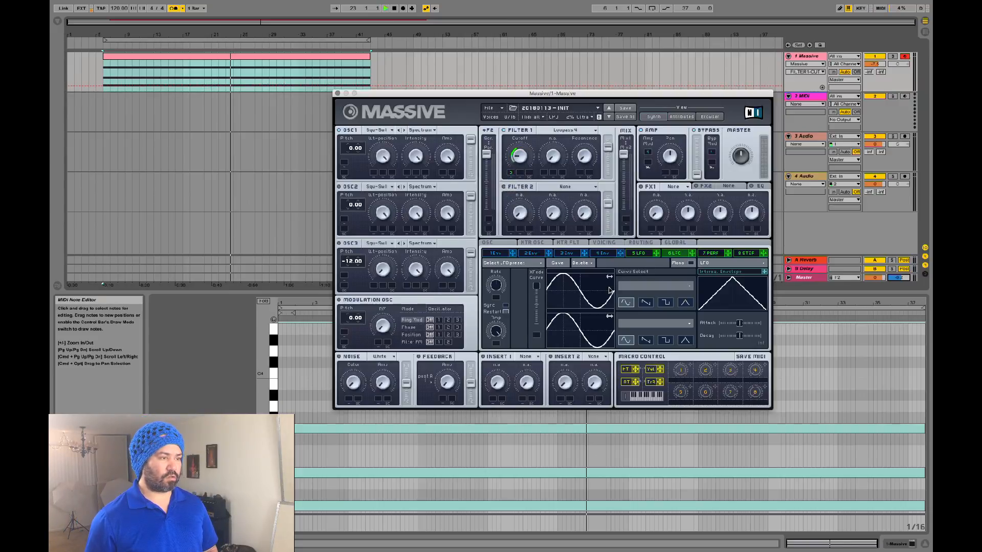
{"action": "key", "text": "space"}
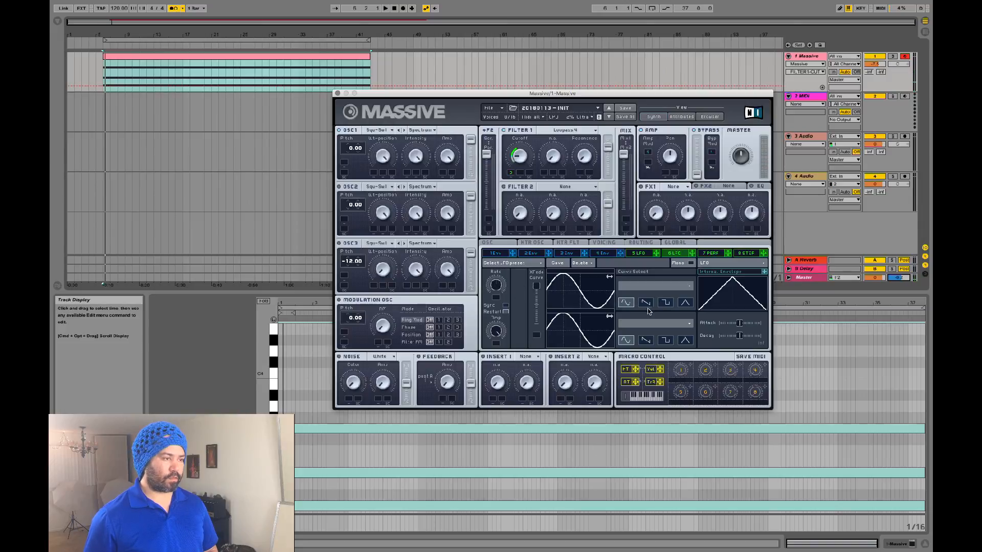
Step: Give the LFO a descending saw curve synced to the song tempo, and adjust the cutoff
{"action": "left_click", "coordinate": [647, 303]}
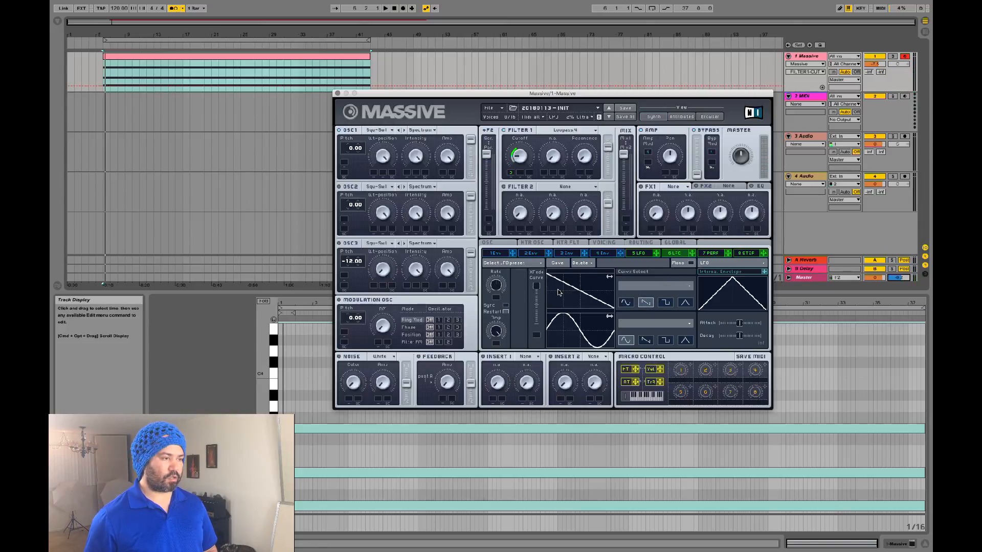
{"action": "key", "text": "space"}
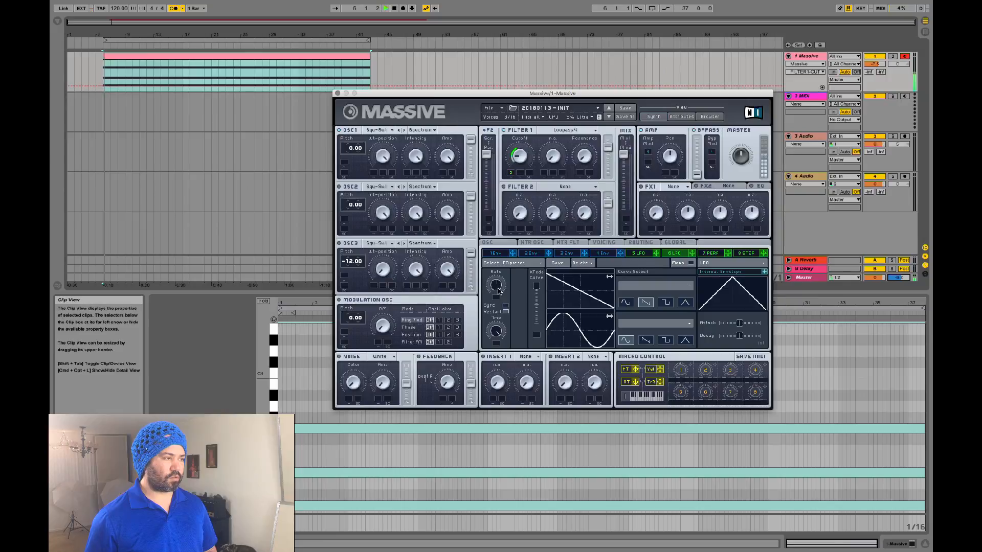
{"action": "left_click", "coordinate": [506, 305]}
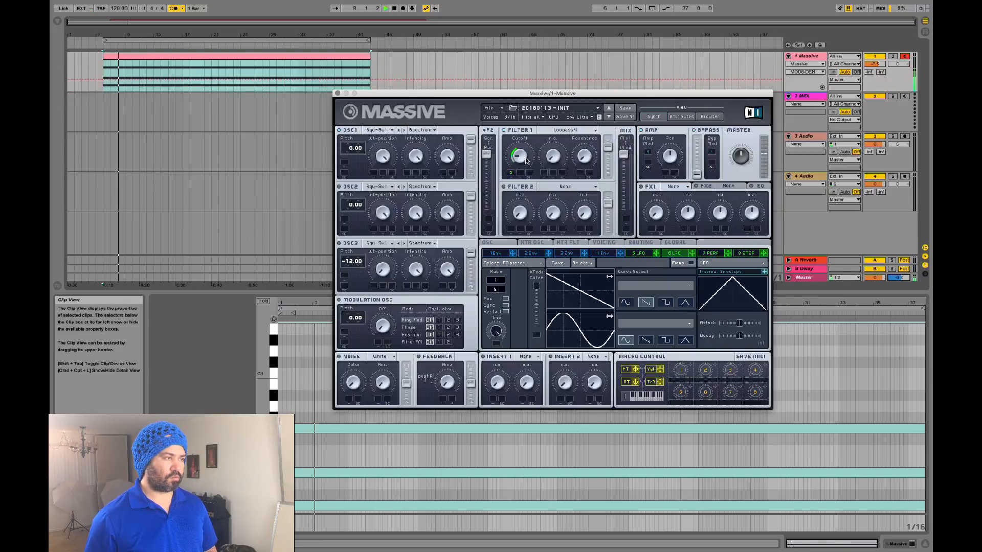
{"action": "left_click_drag", "start_coordinate": [522, 156], "coordinate": [527, 145]}
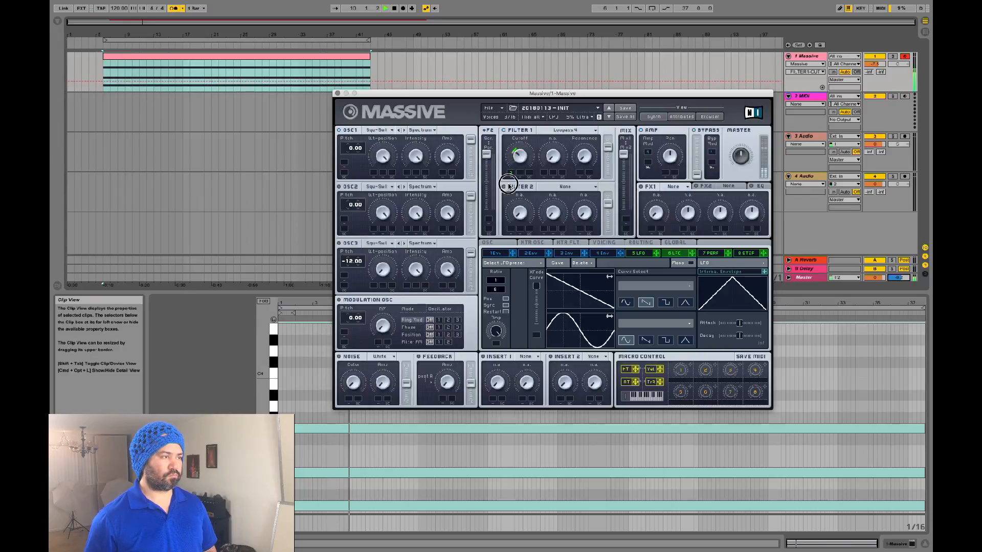
Step: Deepen LFO 5's modulation on Filter 1 cutoff during playback and change its curve to square
{"action": "left_click", "coordinate": [514, 165]}
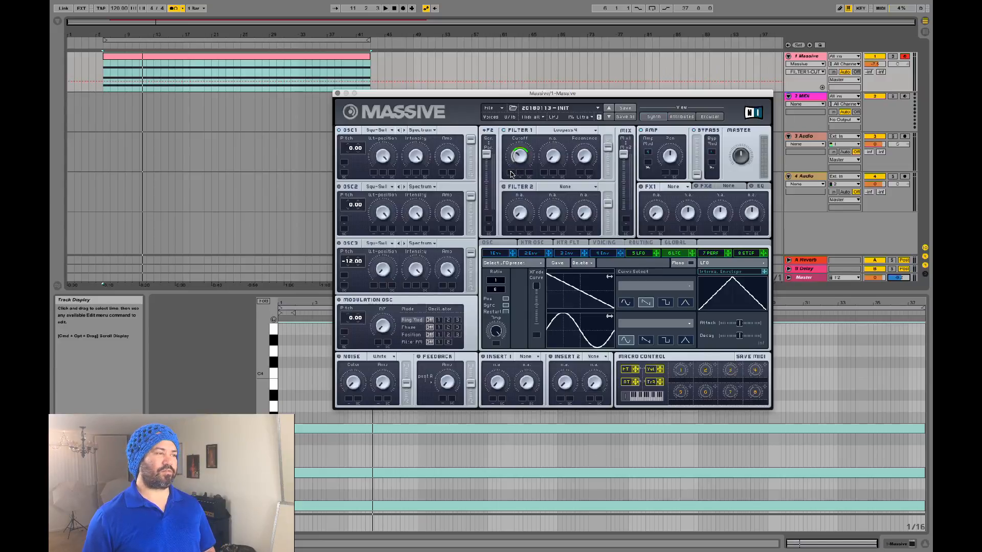
{"action": "key", "text": "space"}
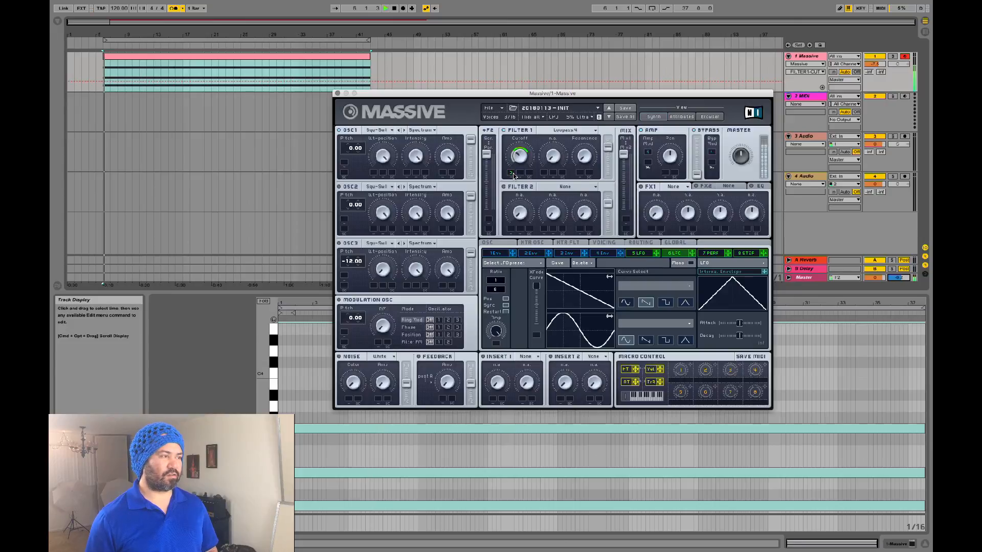
{"action": "left_click_drag", "start_coordinate": [511, 174], "coordinate": [501, 225]}
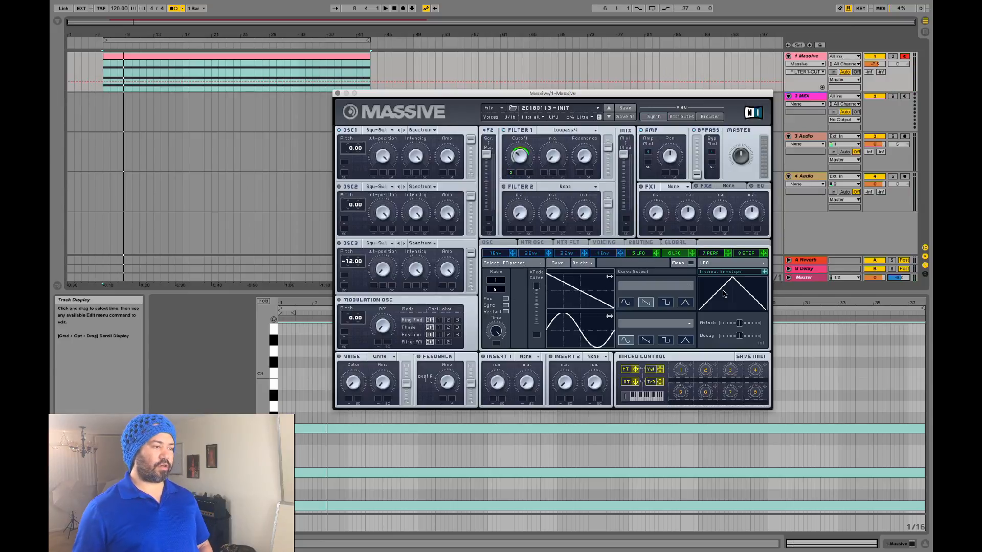
{"action": "left_click", "coordinate": [666, 303]}
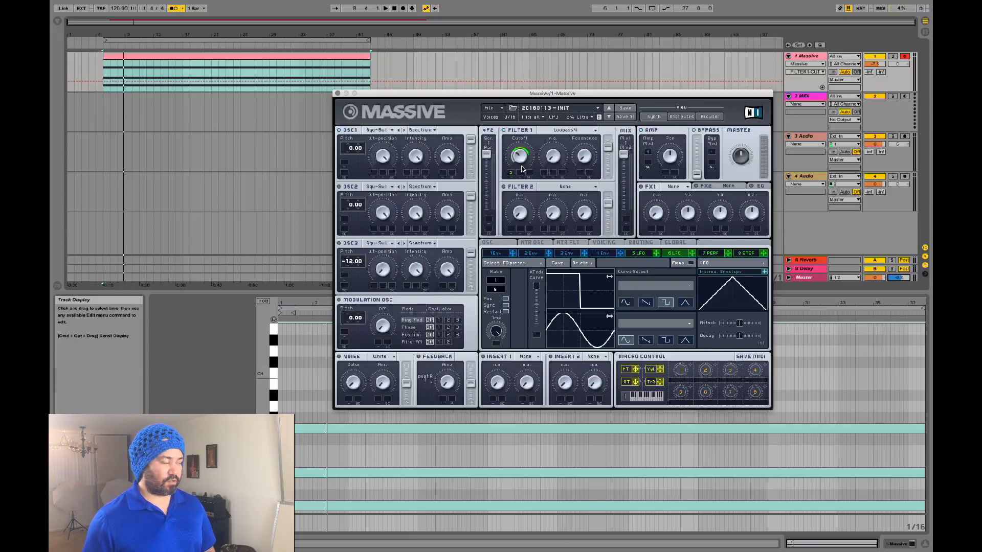
Step: Lower Filter 1 cutoff and shrink its LFO modulation depth while playing, then bring up Massive's File menu
{"action": "key", "text": "space"}
{"action": "left_click_drag", "start_coordinate": [522, 158], "coordinate": [494, 117]}
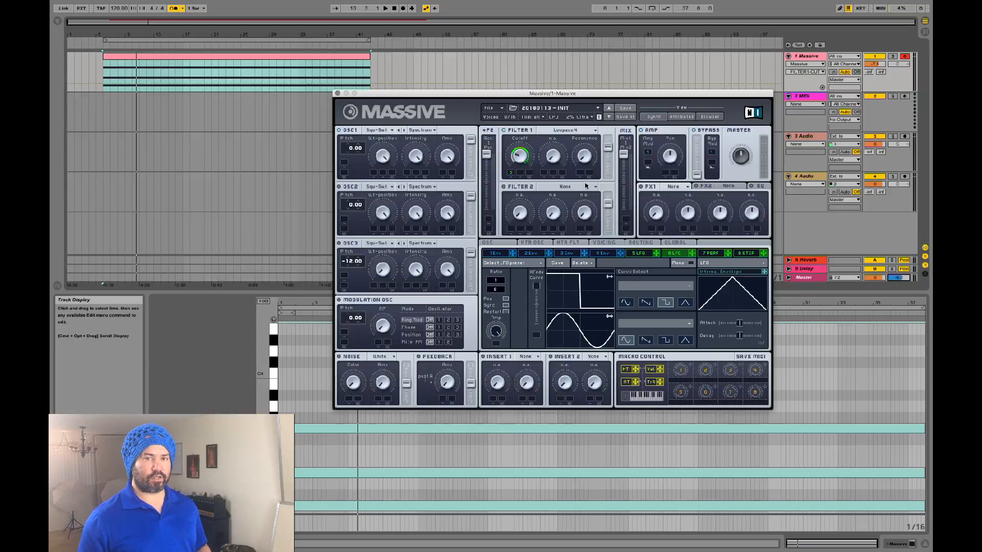
{"action": "key", "text": "space"}
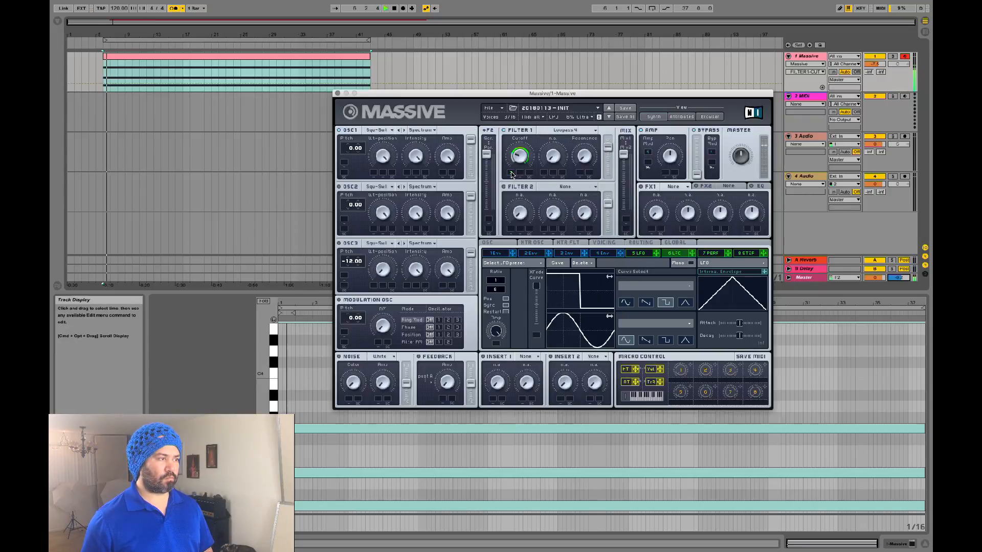
{"action": "left_click_drag", "start_coordinate": [511, 173], "coordinate": [483, 158]}
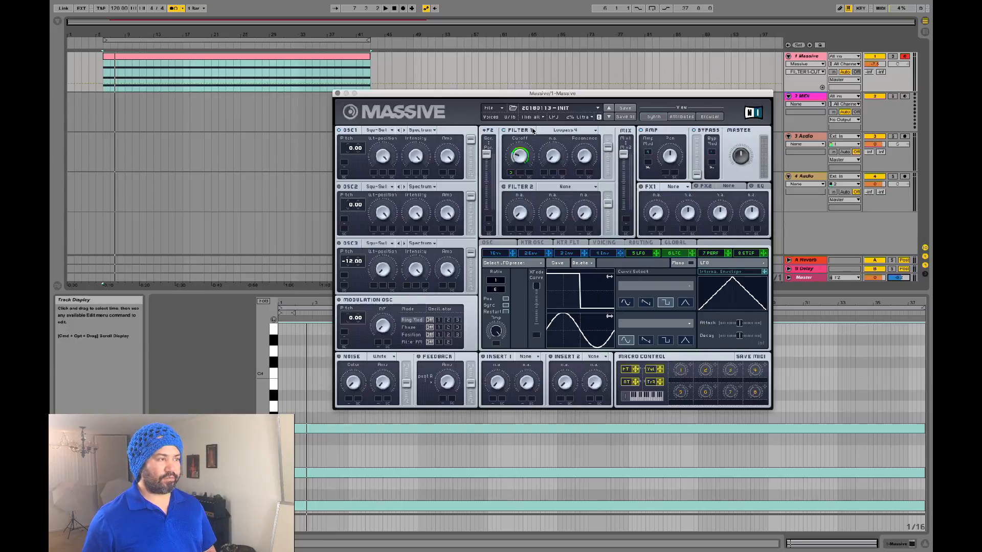
{"action": "left_click", "coordinate": [498, 111]}
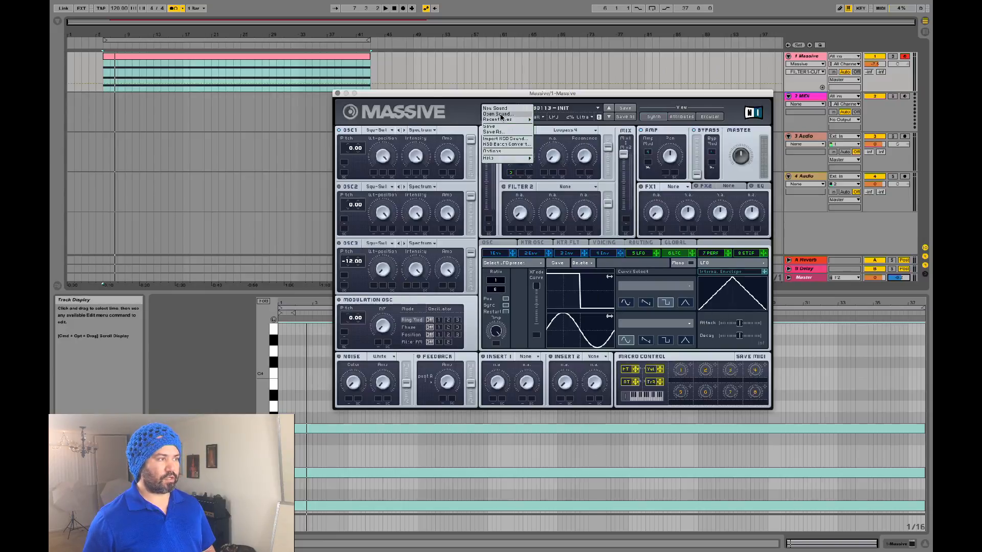
Step: Dismiss the File menu and raise Filter 1 cutoff to about 12 o'clock while replaying from bar 6
{"action": "left_click", "coordinate": [512, 173]}
{"action": "key", "text": "space"}
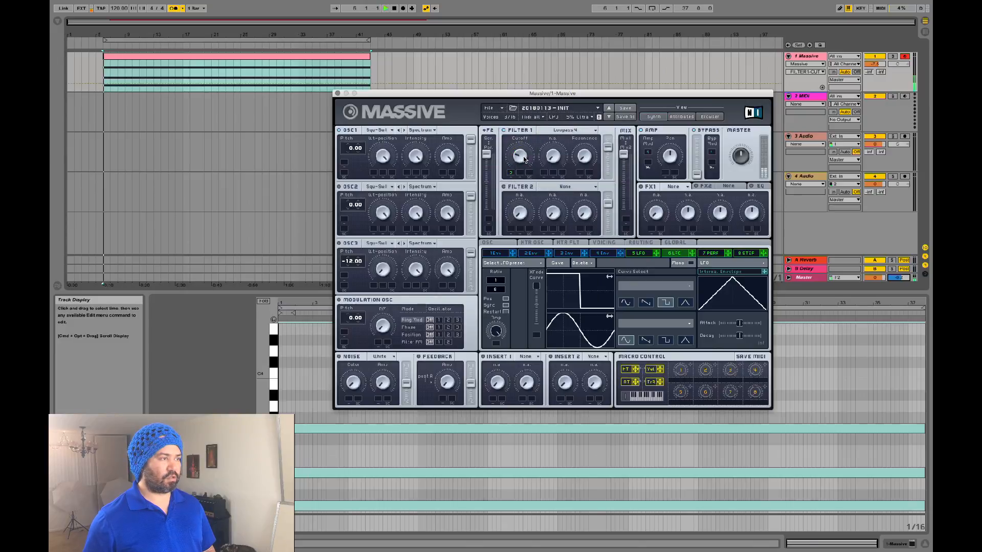
{"action": "left_click_drag", "start_coordinate": [522, 163], "coordinate": [524, 132]}
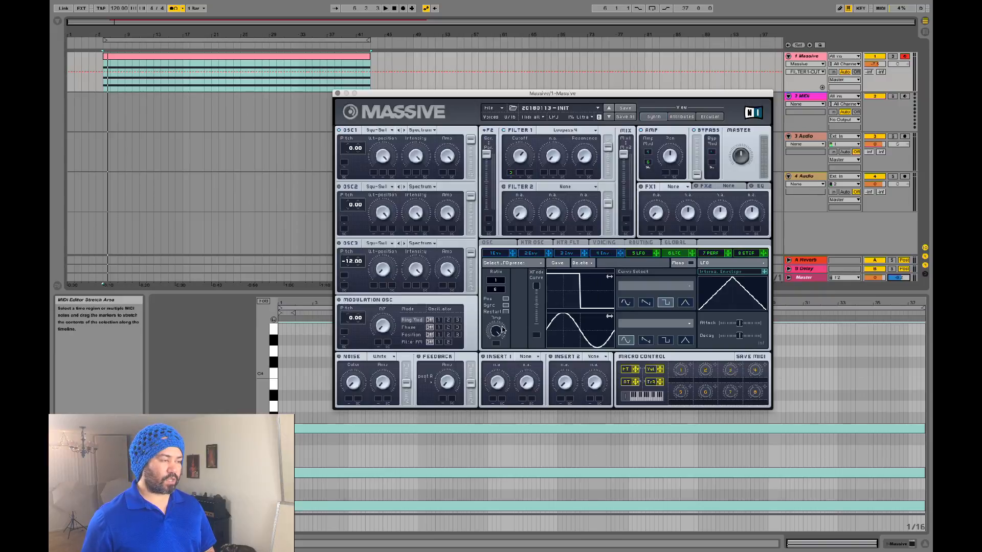
Step: Turn down LFO 5's amplitude and lengthen envelope 4's release, replaying the chord from bar 6
{"action": "key", "text": "space"}
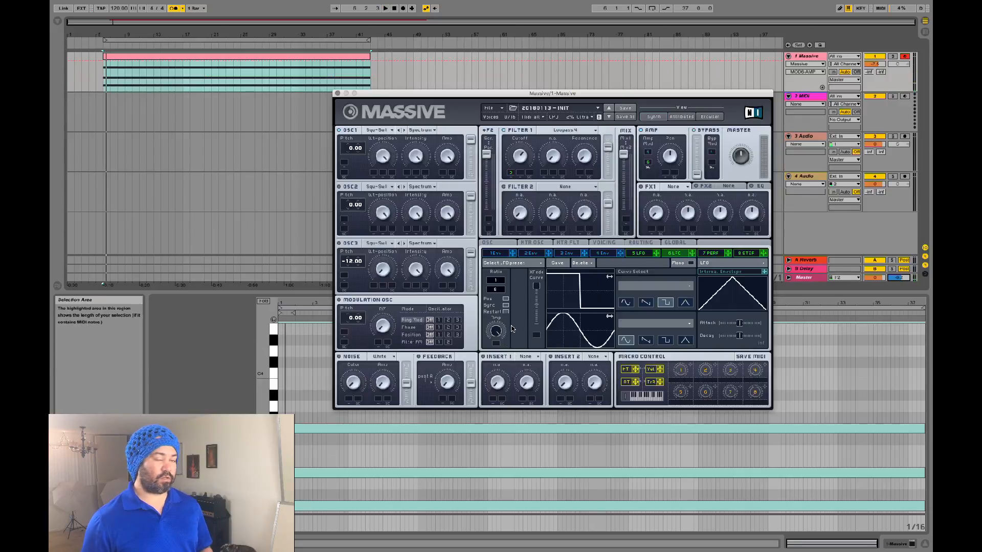
{"action": "key", "text": "space"}
{"action": "left_click_drag", "start_coordinate": [496, 330], "coordinate": [498, 348]}
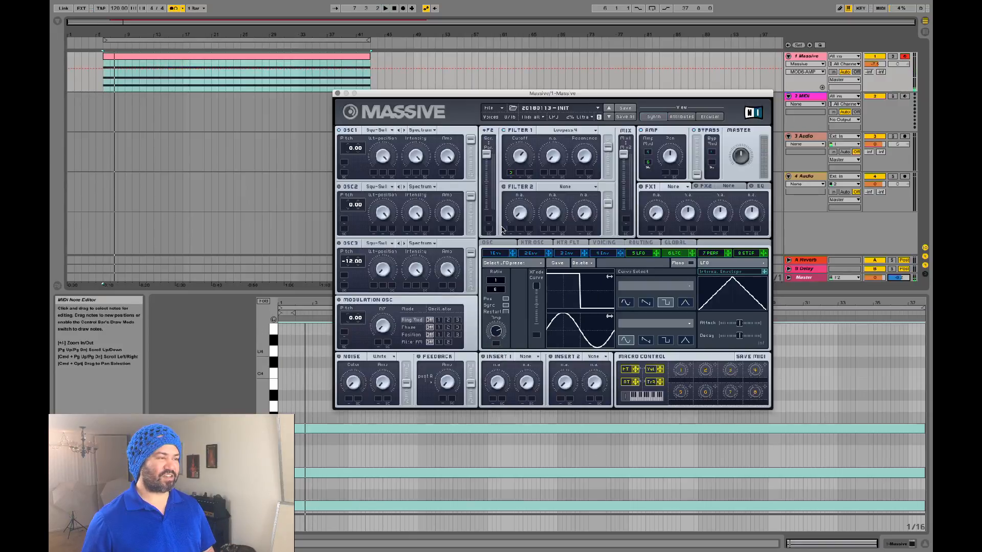
{"action": "left_click", "coordinate": [602, 255]}
{"action": "mouse_move", "coordinate": [748, 331]}
{"action": "left_mouse_down"}
{"action": "mouse_move", "coordinate": [753, 304]}
{"action": "mouse_move", "coordinate": [749, 324]}
{"action": "mouse_move", "coordinate": [754, 313]}
{"action": "left_mouse_up"}
{"action": "key", "text": "space"}
{"action": "key", "text": "space"}
{"action": "key", "text": "space"}
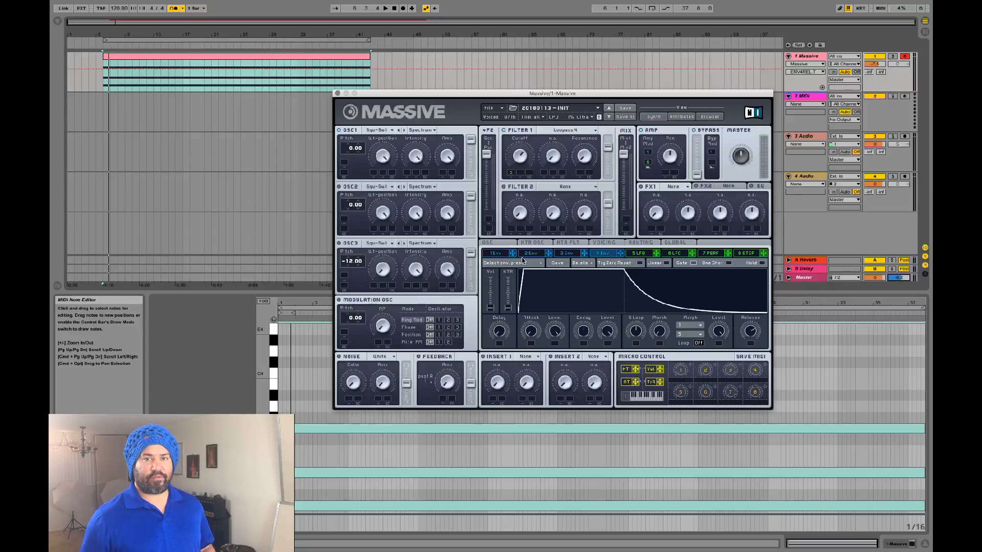
Step: Load Reverb into FX1, add modulation to its Dry/Wet, max Size and Density, and play
{"action": "left_click", "coordinate": [678, 186]}
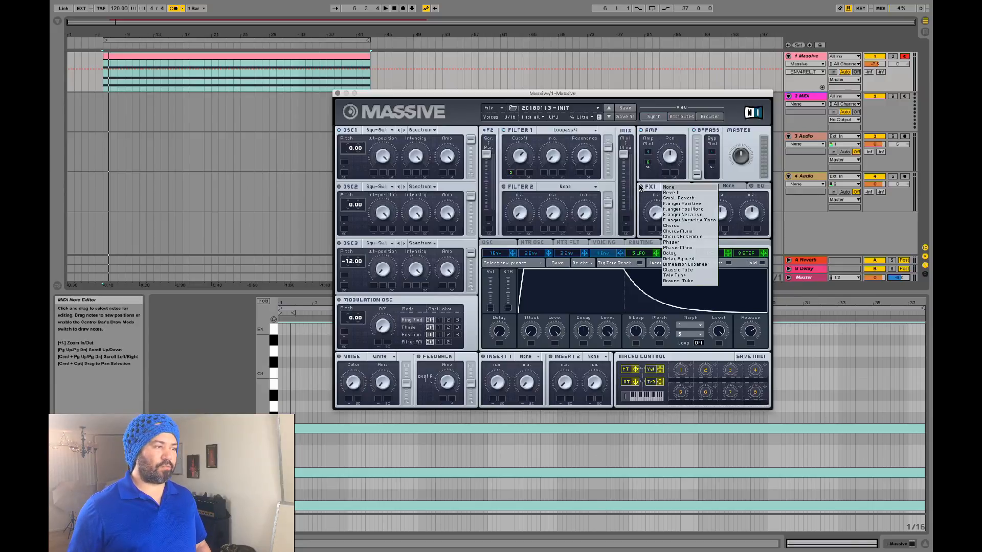
{"action": "left_click", "coordinate": [640, 188]}
{"action": "left_click", "coordinate": [676, 188]}
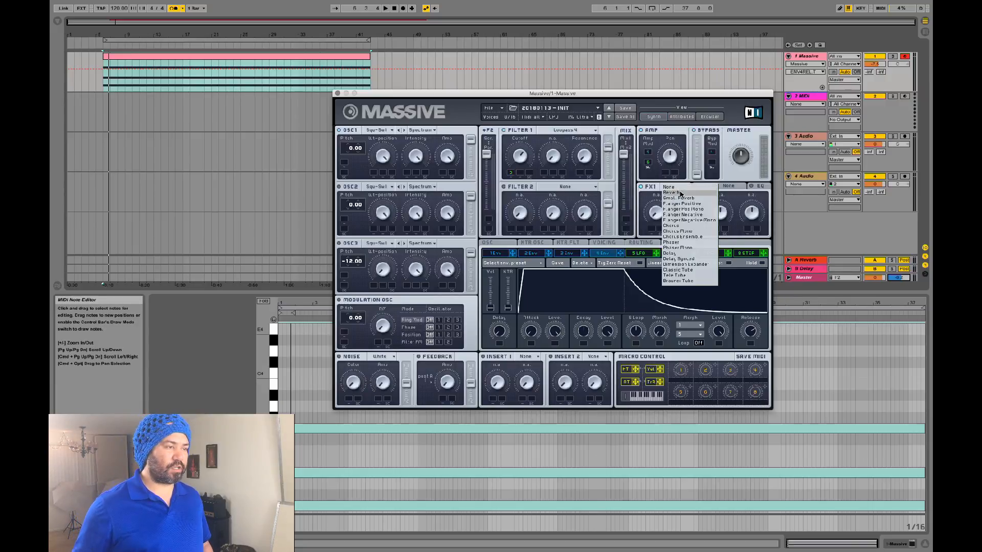
{"action": "left_click", "coordinate": [678, 196]}
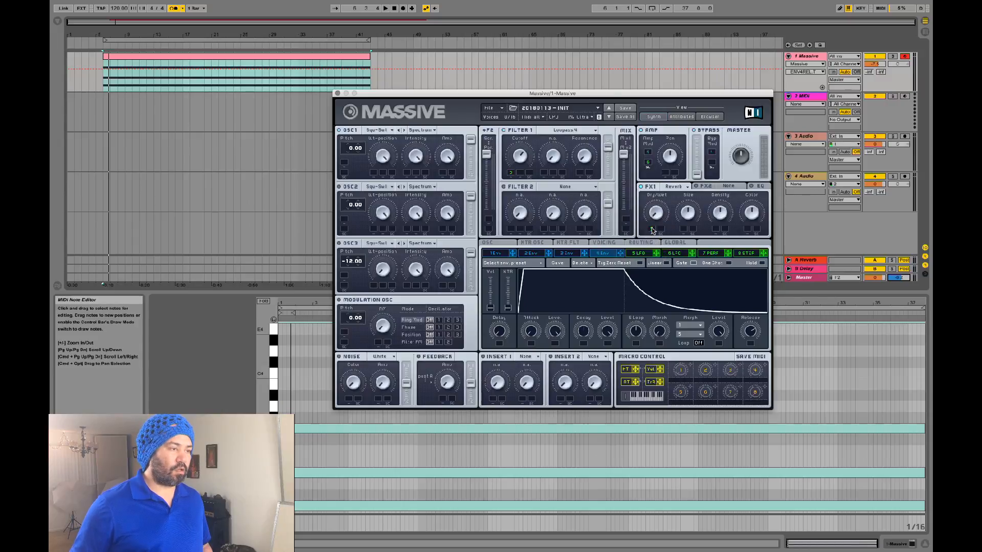
{"action": "left_click_drag", "start_coordinate": [652, 230], "coordinate": [668, 154]}
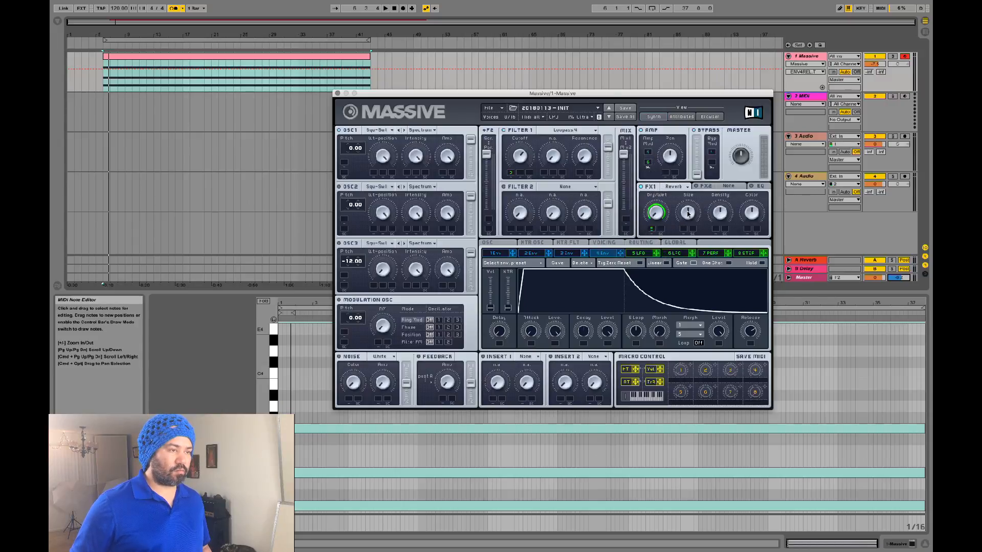
{"action": "left_click_drag", "start_coordinate": [688, 214], "coordinate": [695, 167]}
{"action": "left_click_drag", "start_coordinate": [724, 214], "coordinate": [725, 181]}
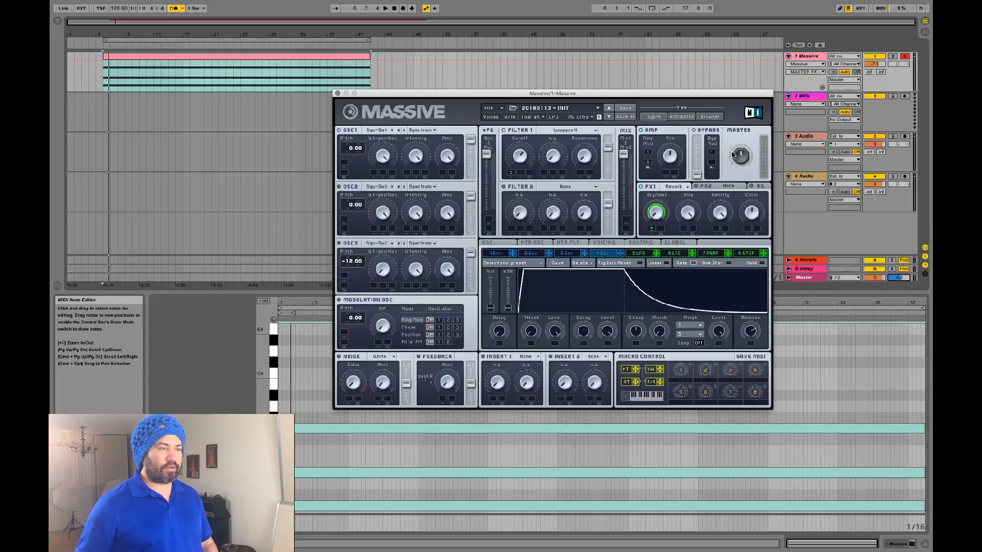
{"action": "key", "text": "space"}
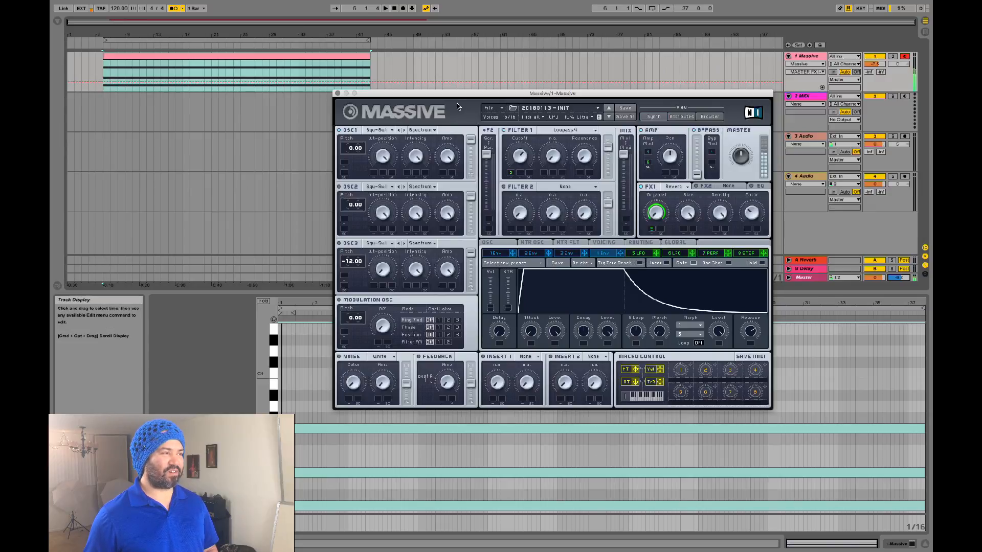
Step: Reload the 20180113 - INIT preset, set LFO 5 to square wave, and assign it to FX1's first knob
{"action": "left_click", "coordinate": [491, 109]}
{"action": "mouse_move", "coordinate": [514, 120]}
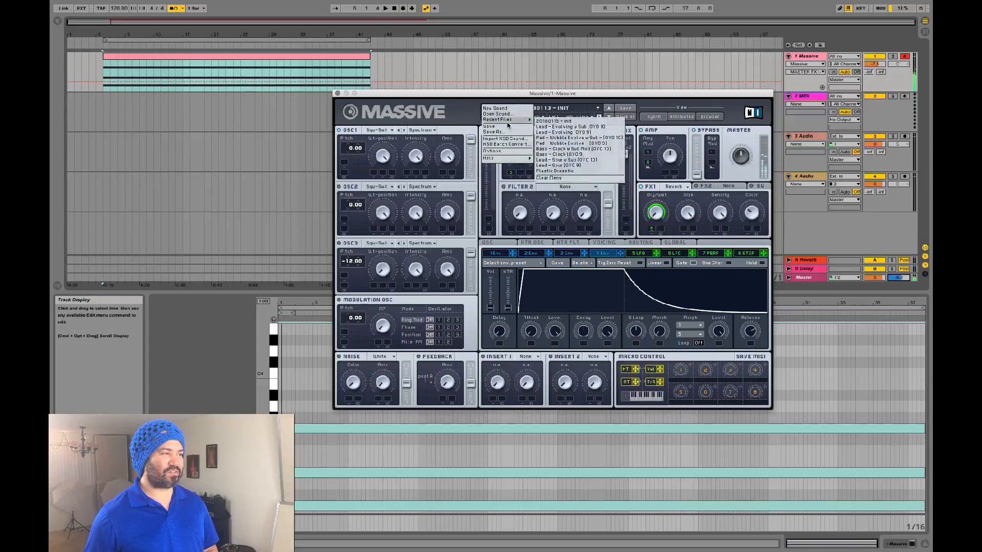
{"action": "left_click", "coordinate": [543, 121]}
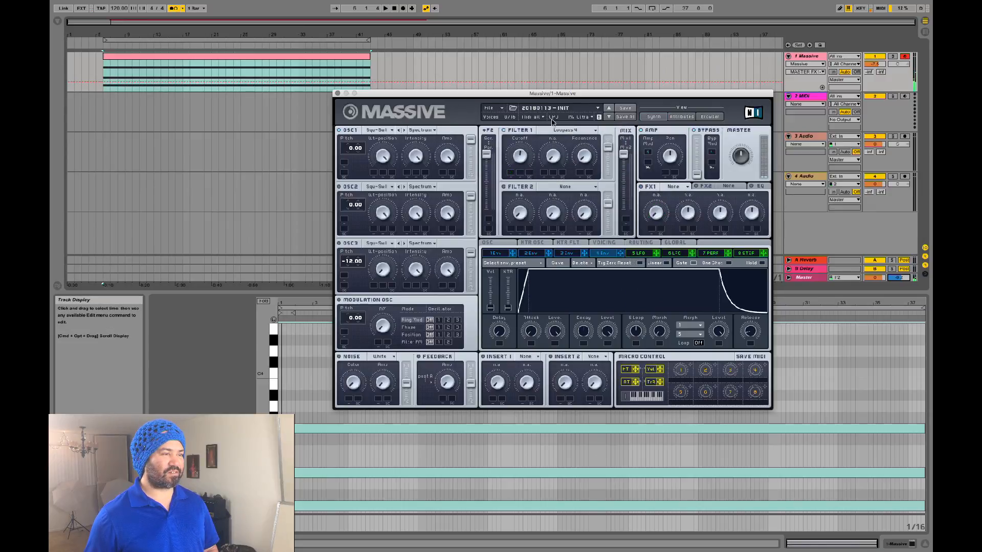
{"action": "left_click", "coordinate": [650, 254]}
{"action": "left_click", "coordinate": [666, 301]}
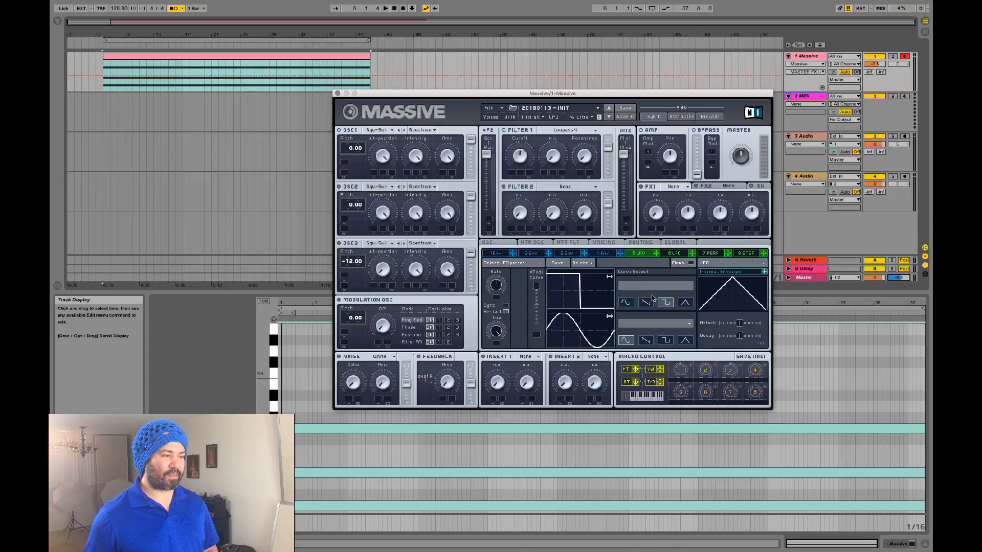
{"action": "left_click_drag", "start_coordinate": [657, 252], "coordinate": [652, 229]}
{"action": "key", "text": "space"}
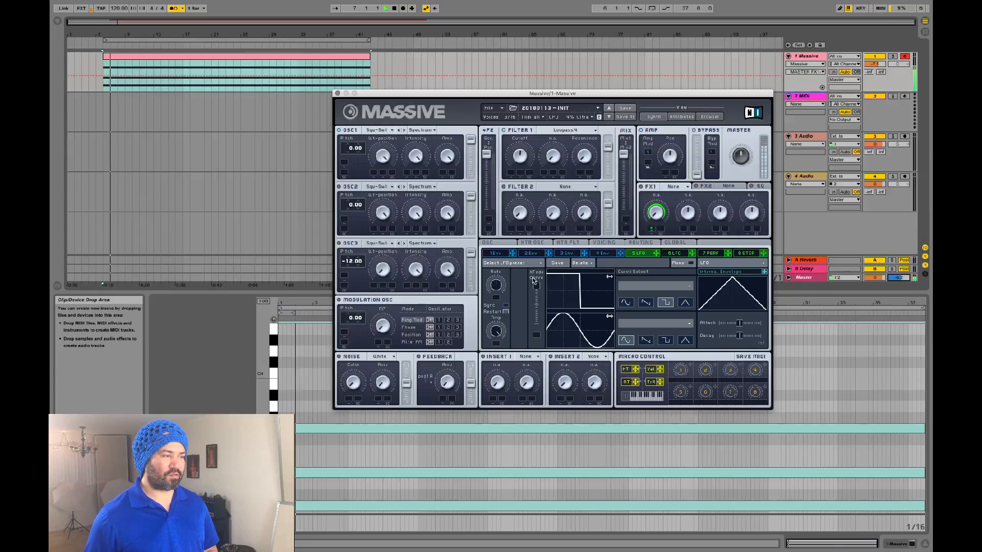
Step: Put Reverb back in Massive's FX1 slot and lower the square LFO's rate during playback
{"action": "left_click", "coordinate": [681, 188]}
{"action": "left_click", "coordinate": [674, 192]}
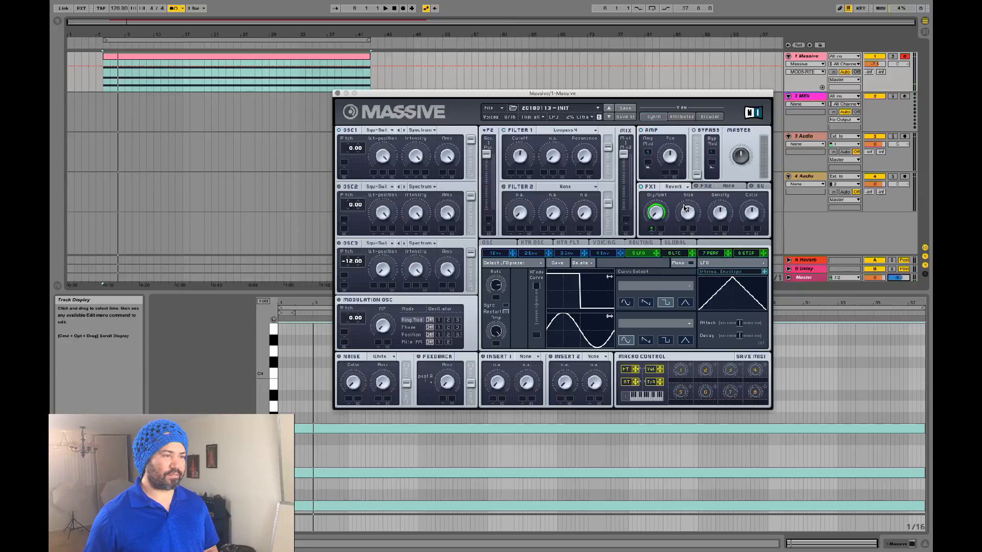
{"action": "key", "text": "space"}
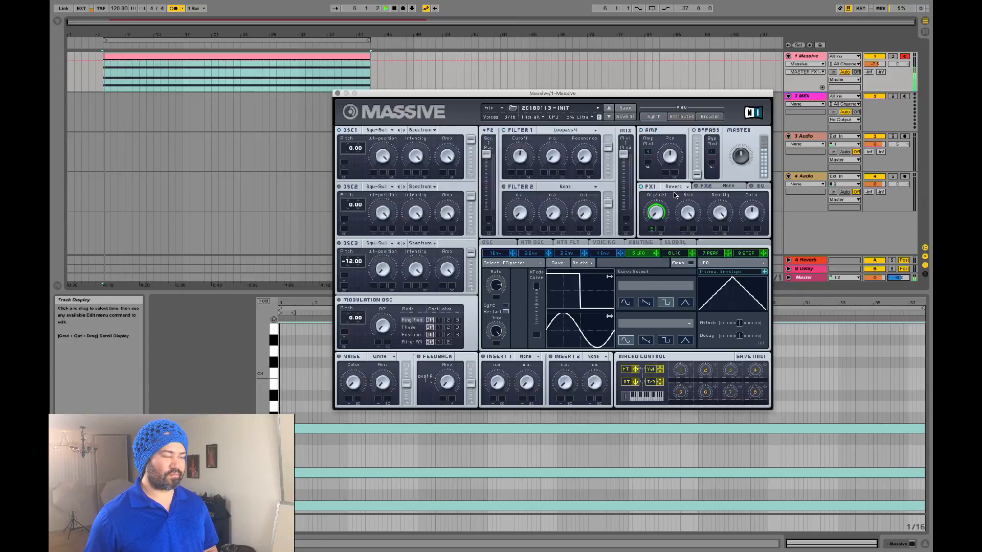
{"action": "left_click_drag", "start_coordinate": [497, 284], "coordinate": [494, 306]}
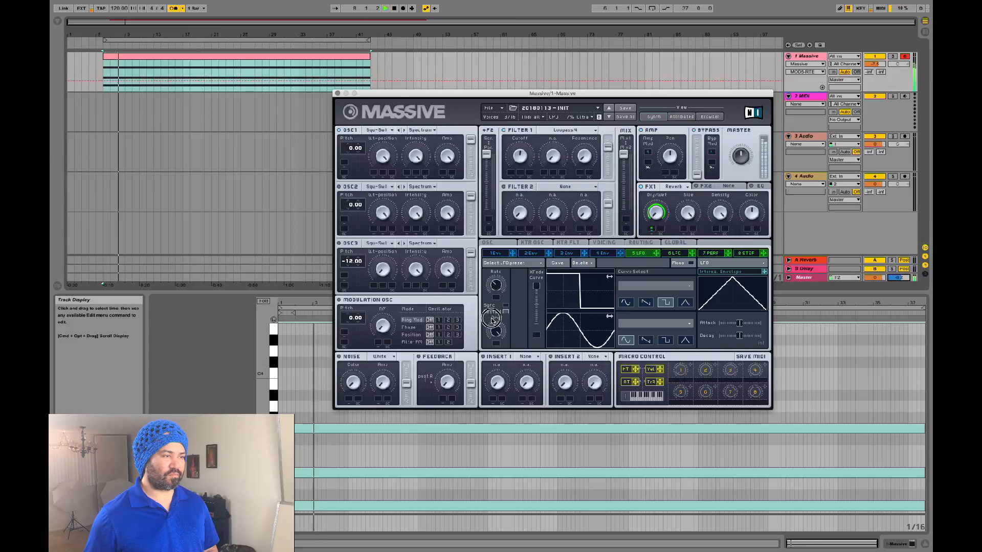
{"action": "key", "text": "space"}
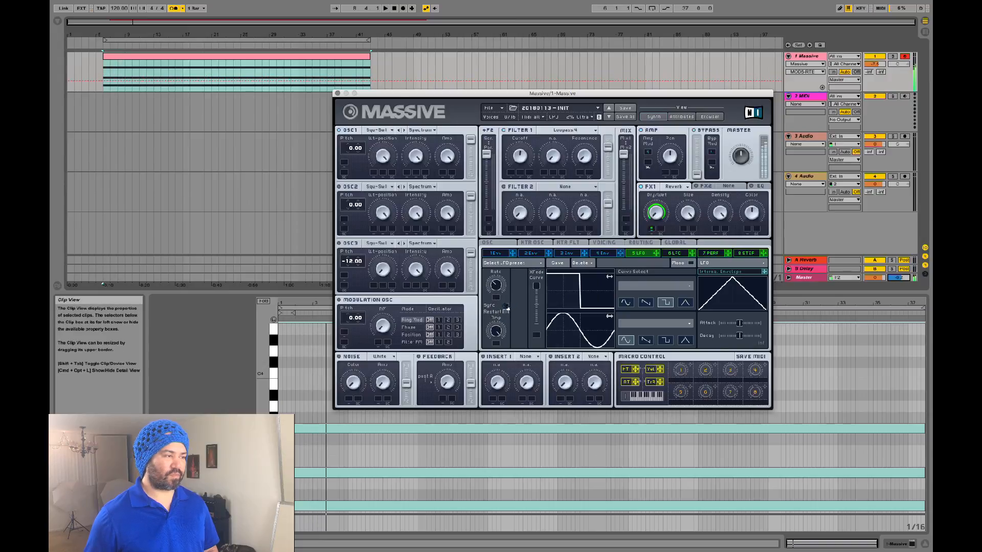
Step: Tempo-sync the square LFO 5 at a 3/4 ratio, switch off the metronome and play the track
{"action": "left_click", "coordinate": [505, 305]}
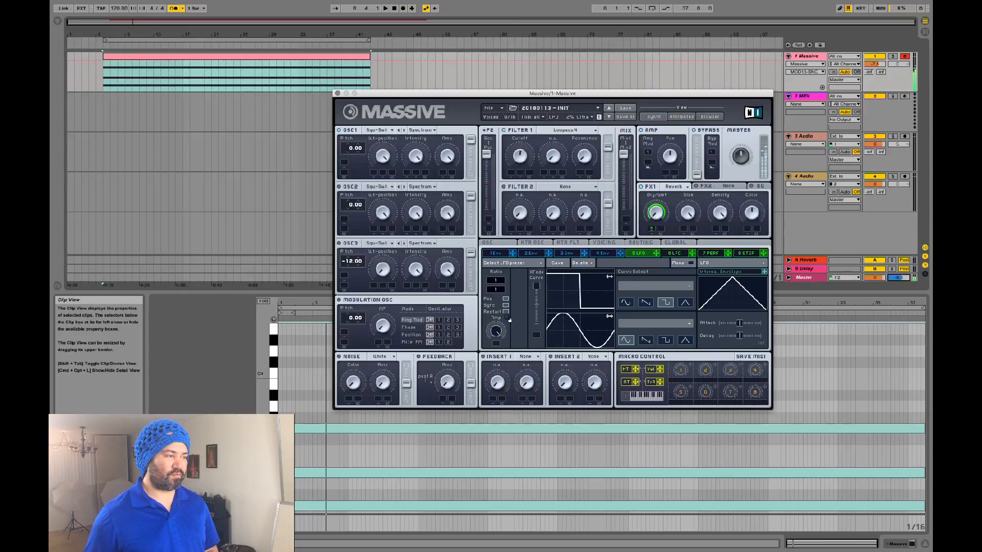
{"action": "left_click", "coordinate": [498, 285]}
{"action": "left_click_drag", "start_coordinate": [499, 285], "coordinate": [499, 287]}
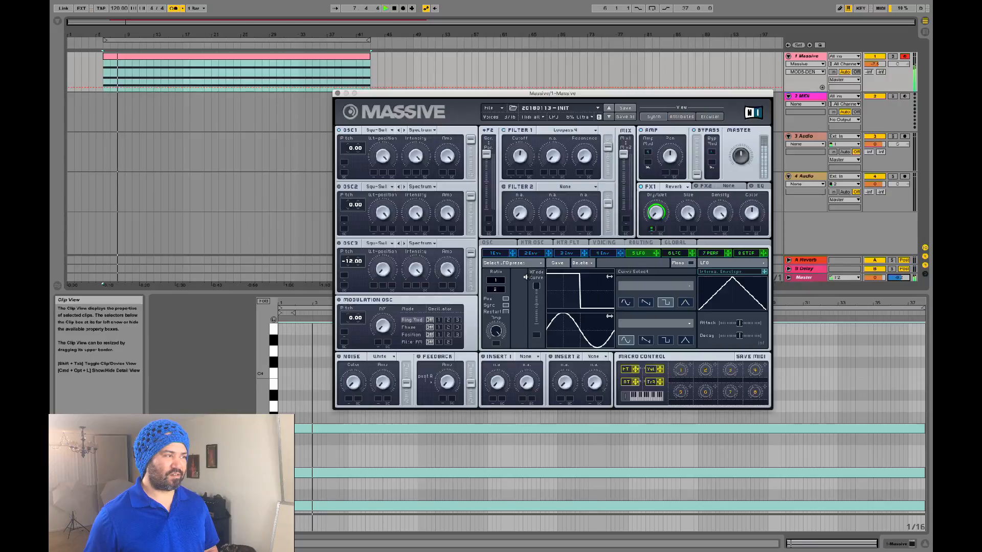
{"action": "left_click", "coordinate": [500, 290]}
{"action": "left_click_drag", "start_coordinate": [503, 290], "coordinate": [503, 288]}
{"action": "left_click_drag", "start_coordinate": [503, 281], "coordinate": [504, 276]}
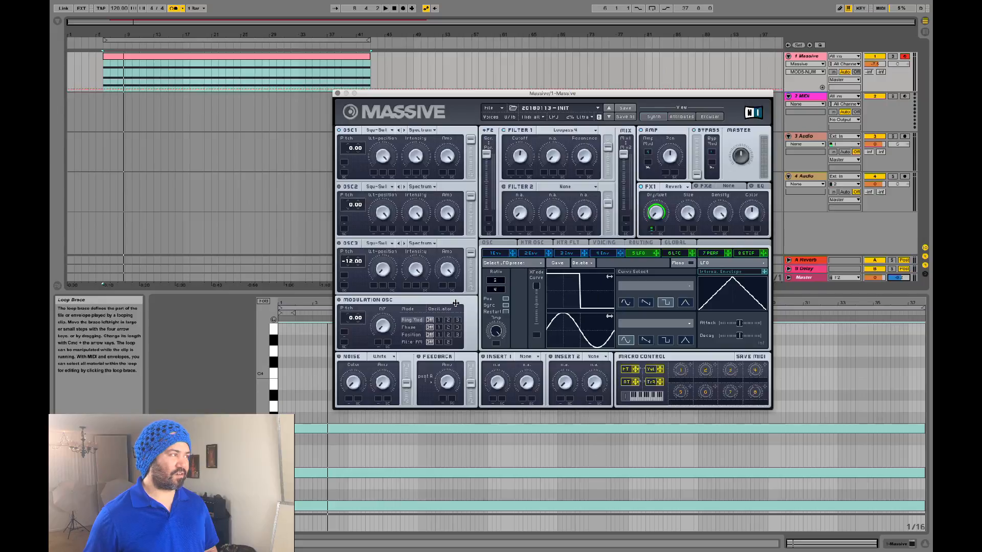
{"action": "left_click", "coordinate": [174, 9]}
{"action": "key", "text": "space"}
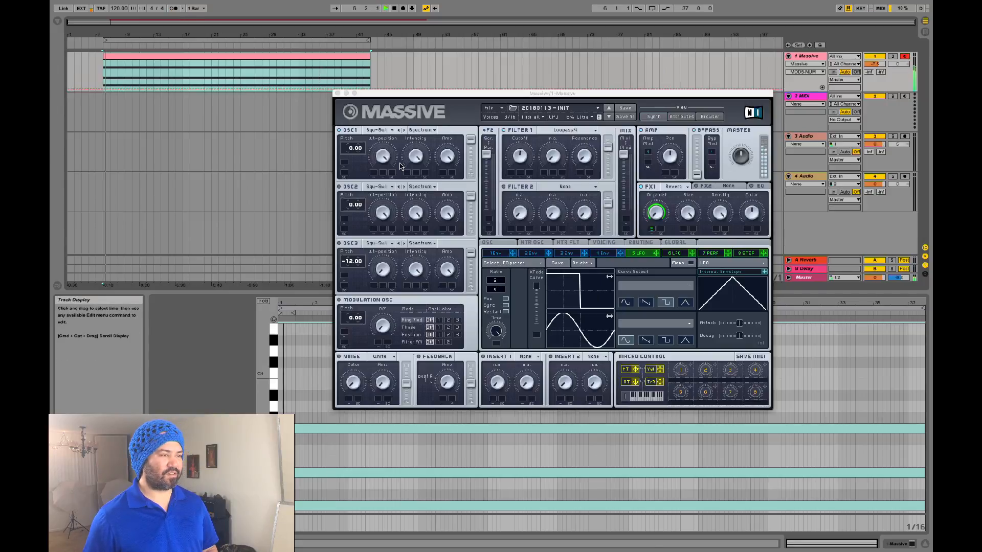